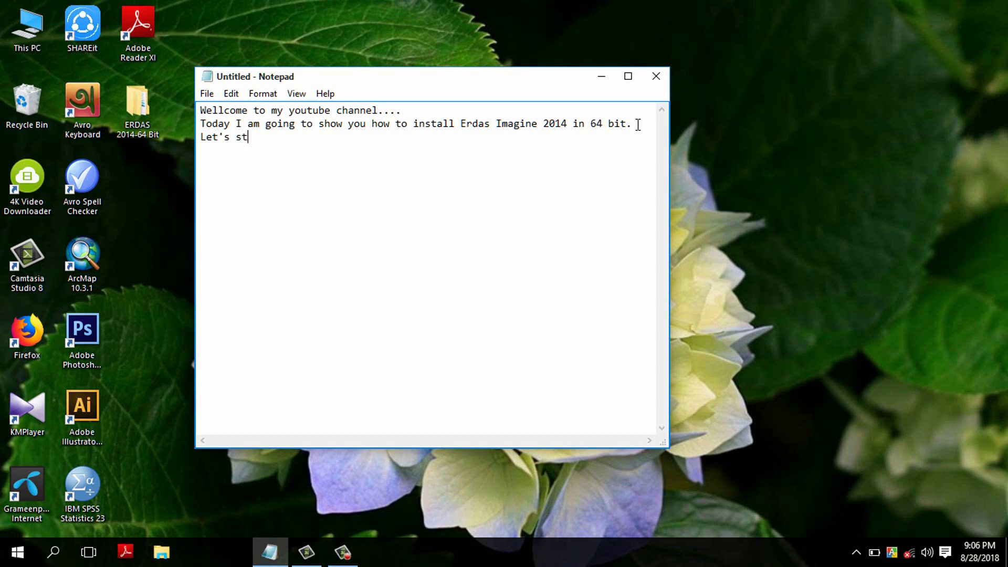
End the note's last line with "......" and minimize the Notepad window
{"action": "type", "text": "......"}
{"action": "left_click", "coordinate": [605, 78]}
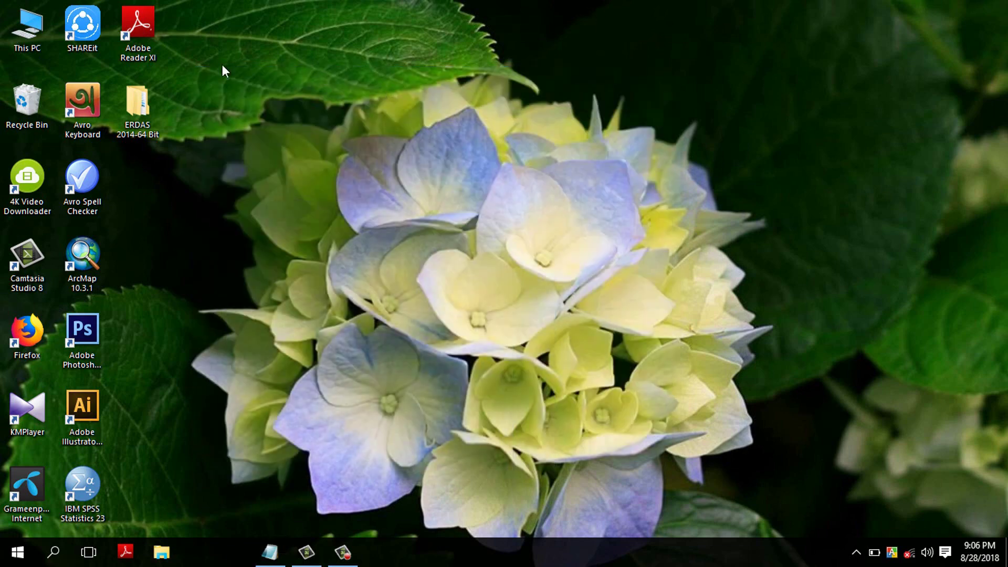
Run the Setup application from the foundation-v14.0-win folder inside the desktop folder ERDAS 2014-64 Bit
{"action": "double_click", "coordinate": [138, 108]}
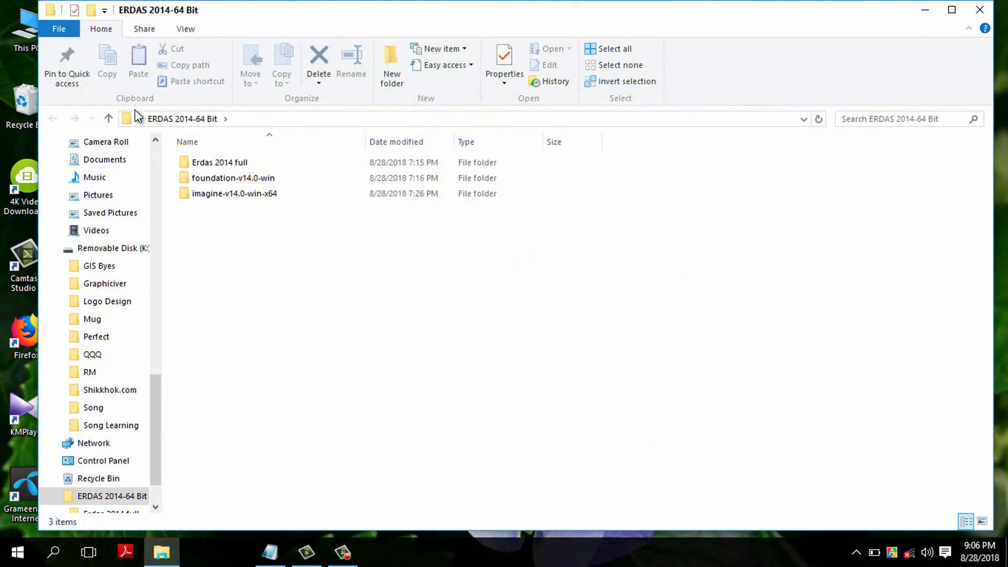
{"action": "double_click", "coordinate": [214, 184]}
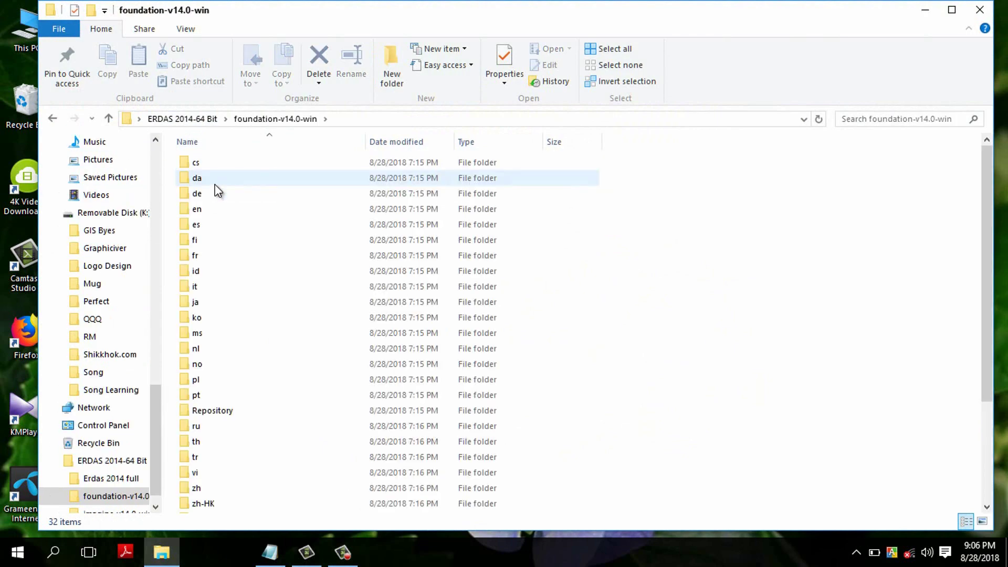
{"action": "scroll", "coordinate": [220, 357], "scroll_direction": "down", "scroll_amount": 3}
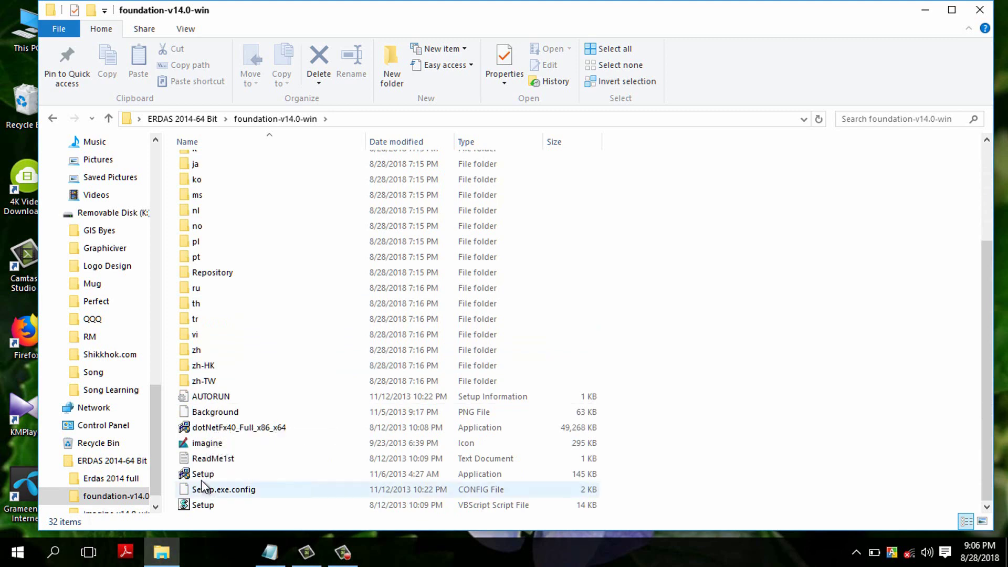
{"action": "double_click", "coordinate": [204, 474]}
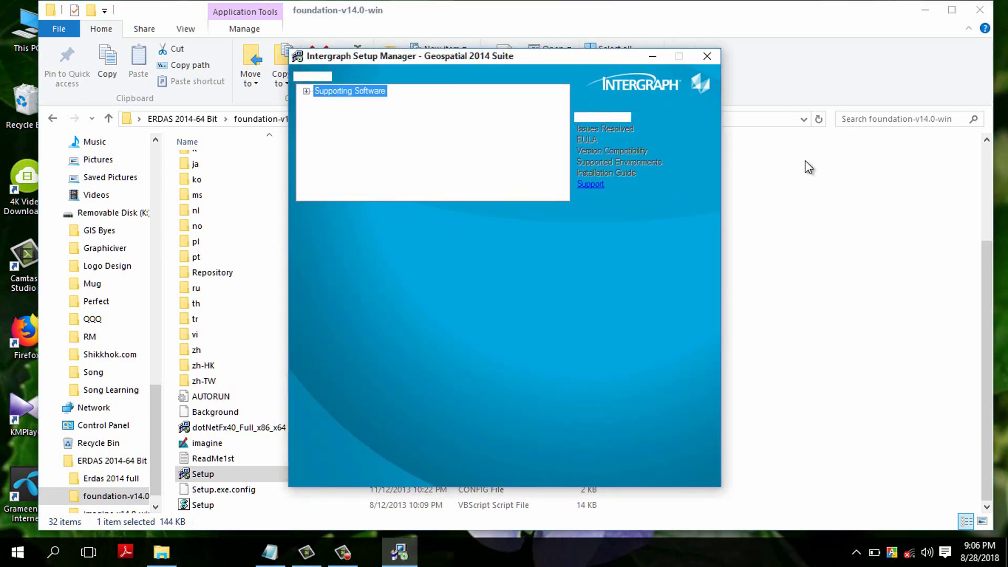
Start installing ERDAS Foundation 2014 from the Supporting Software group, including its Intergraph Licensing requirement
{"action": "double_click", "coordinate": [371, 90]}
{"action": "left_click", "coordinate": [387, 103]}
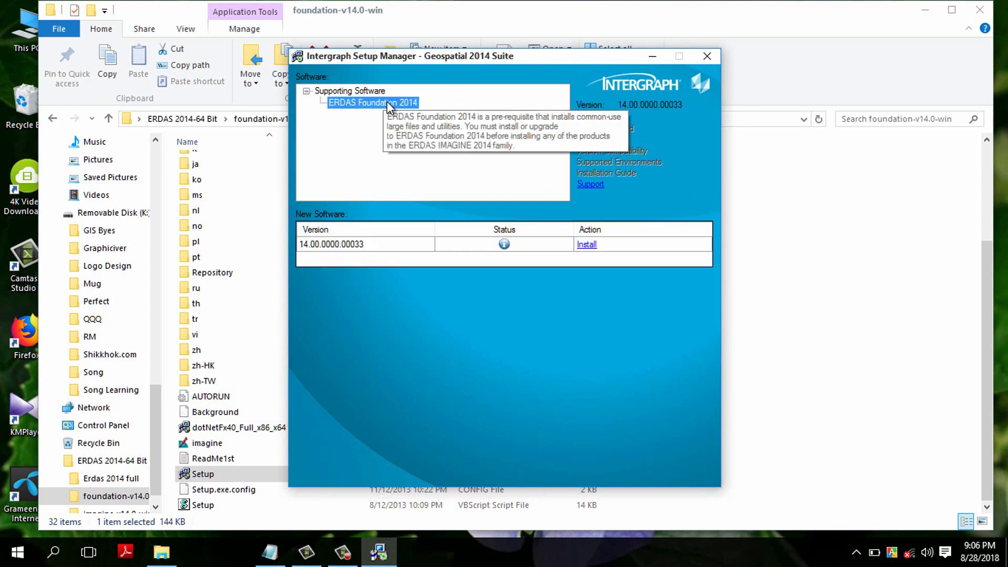
{"action": "left_click", "coordinate": [587, 244]}
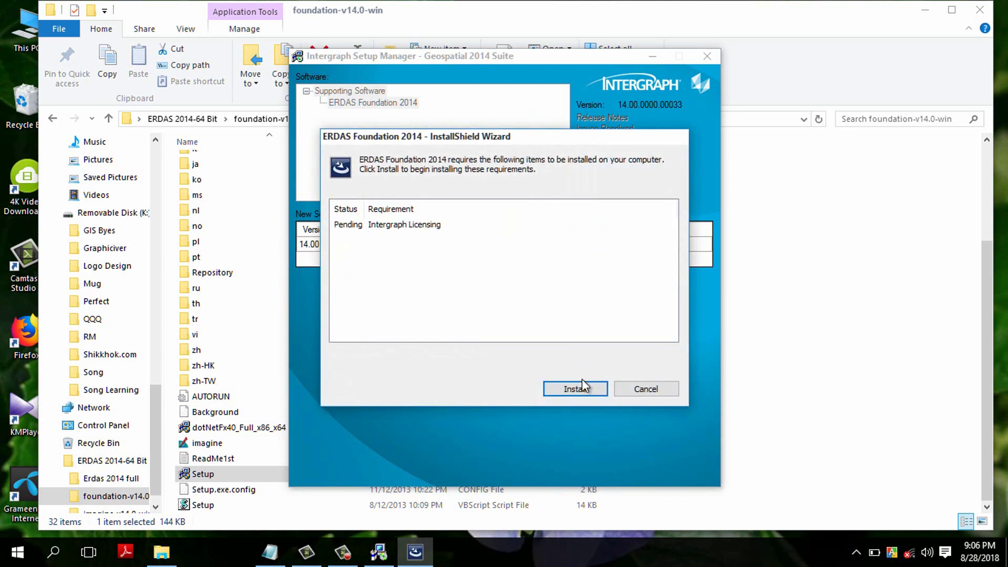
{"action": "left_click", "coordinate": [582, 389]}
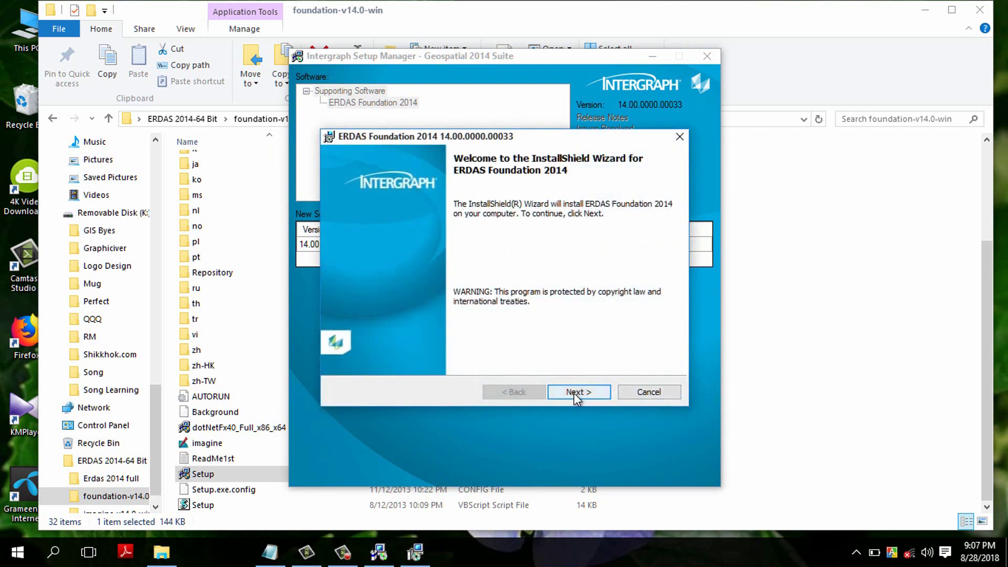
Complete the ERDAS Foundation 2014 installation with the license terms accepted and the default Large Datums feature and destination folder
{"action": "left_click", "coordinate": [574, 393]}
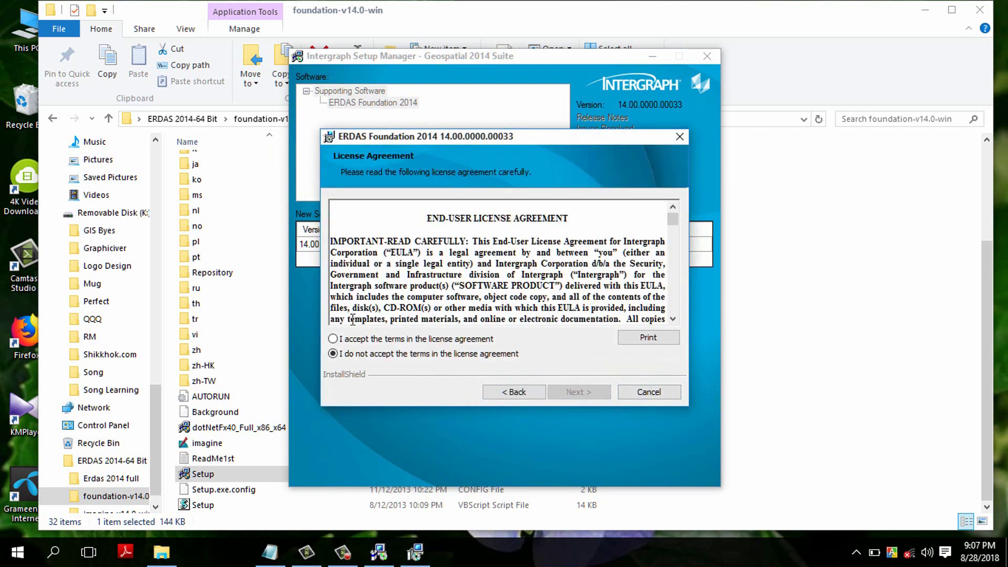
{"action": "left_click", "coordinate": [333, 338]}
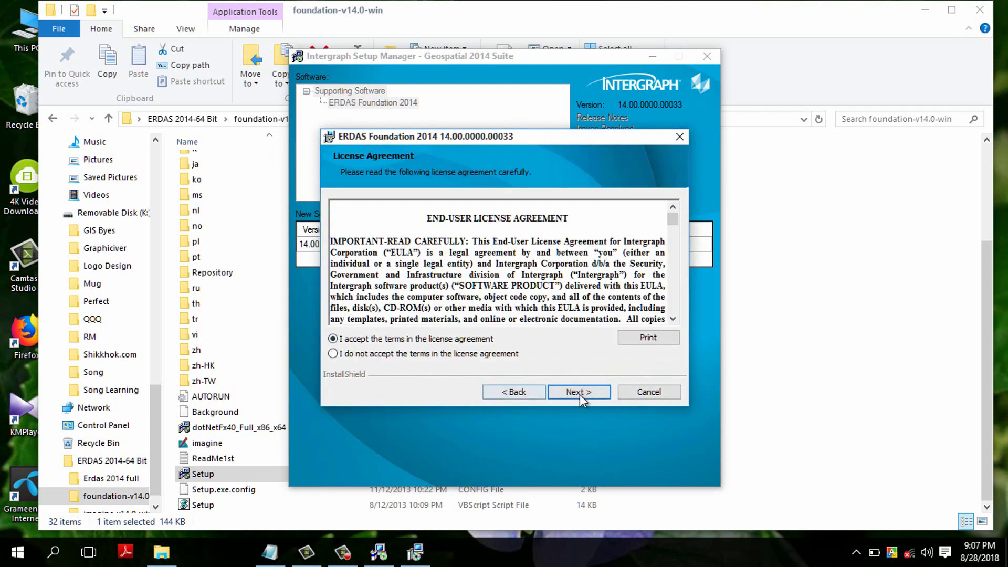
{"action": "left_click", "coordinate": [577, 393]}
{"action": "left_click", "coordinate": [577, 392]}
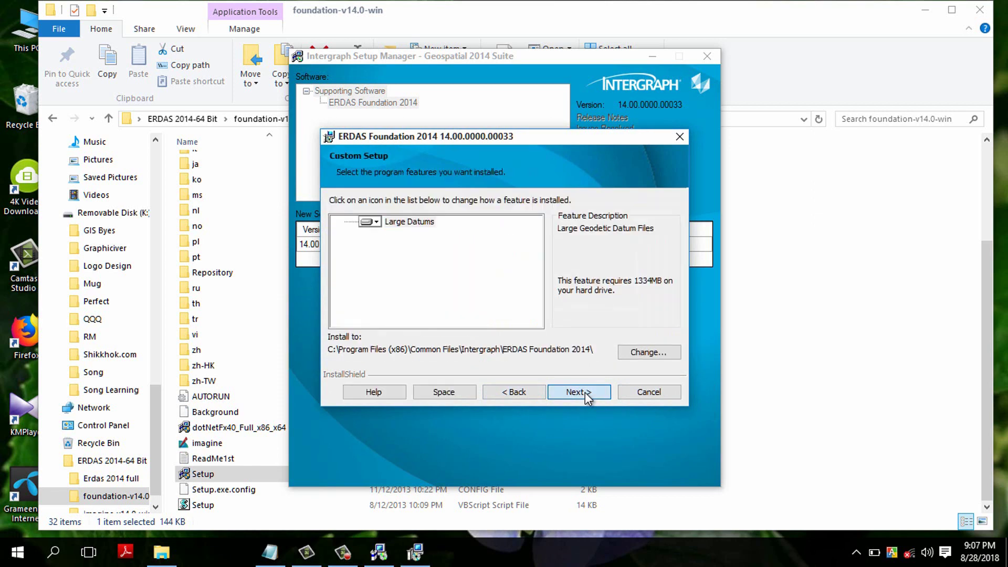
{"action": "left_click", "coordinate": [578, 392]}
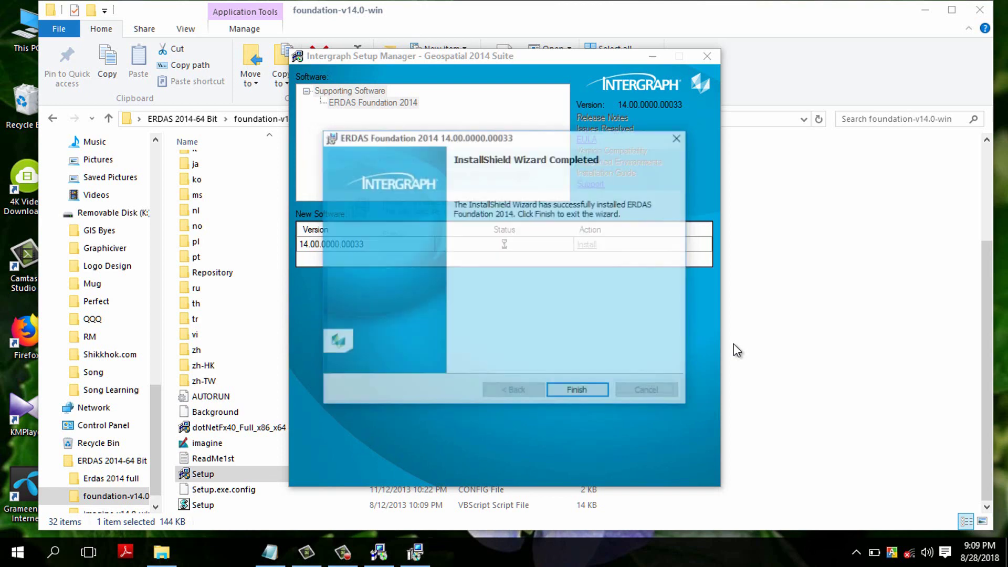
{"action": "left_click", "coordinate": [586, 393]}
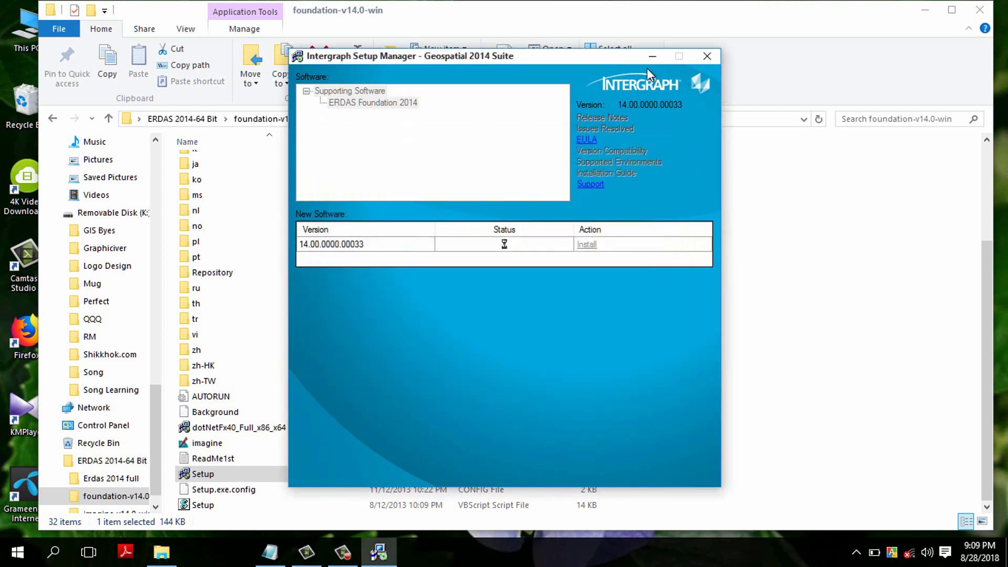
Minimize the Geospatial 2014 Suite setup manager and run the Setup application from the imagine-v14.0-win-x64 folder
{"action": "left_click", "coordinate": [651, 55]}
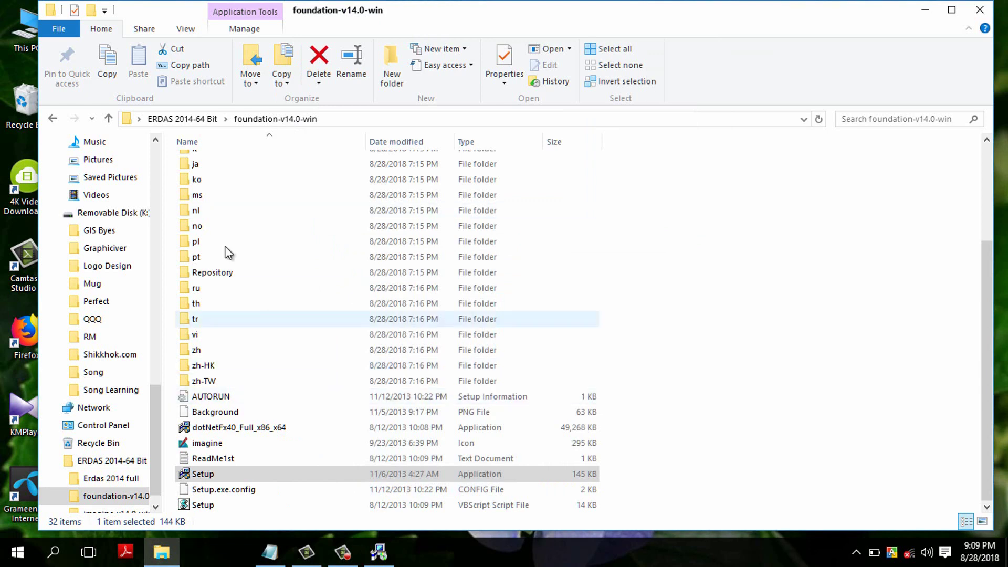
{"action": "left_click", "coordinate": [52, 118]}
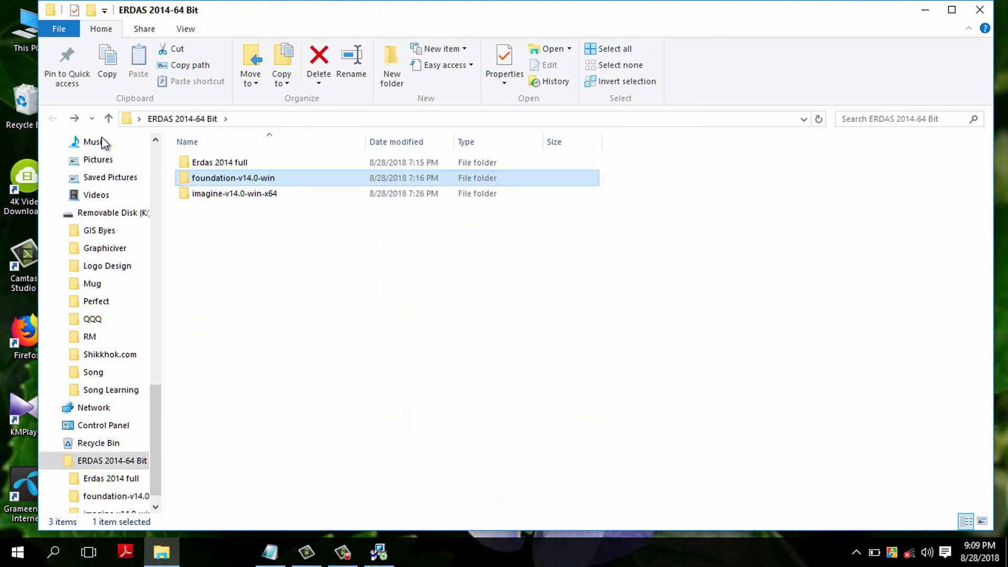
{"action": "double_click", "coordinate": [234, 196]}
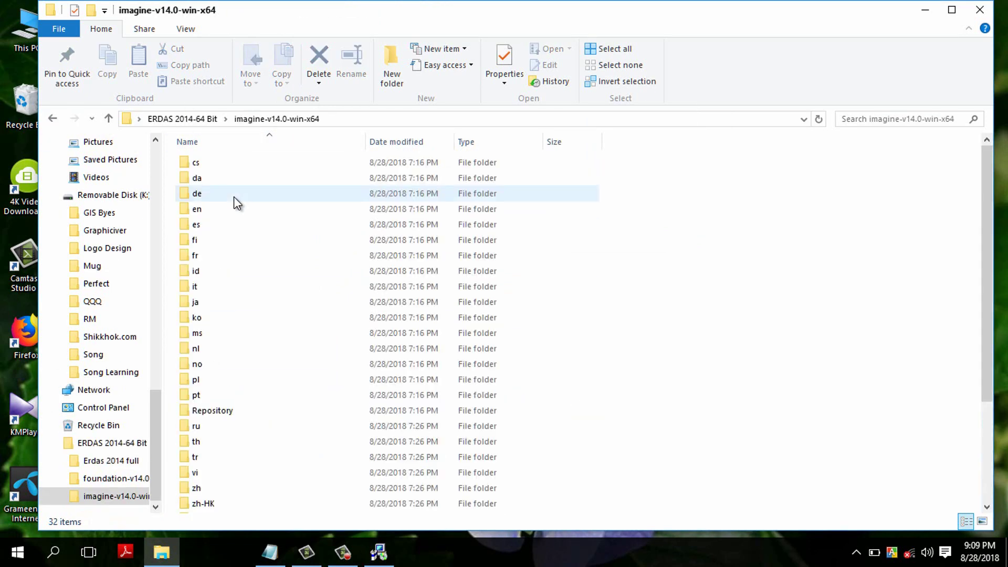
{"action": "scroll", "coordinate": [249, 336], "scroll_direction": "down", "scroll_amount": 3}
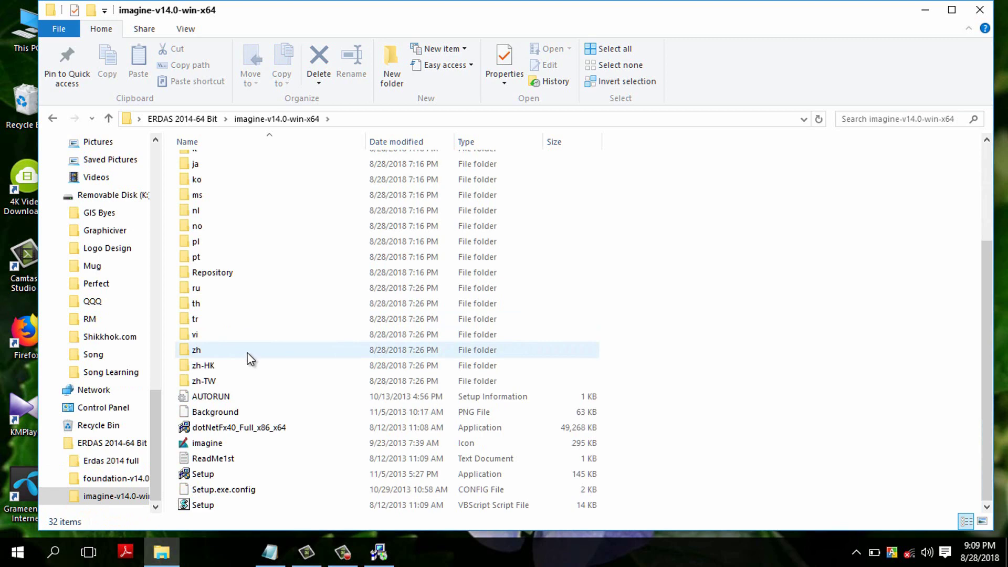
{"action": "double_click", "coordinate": [211, 475]}
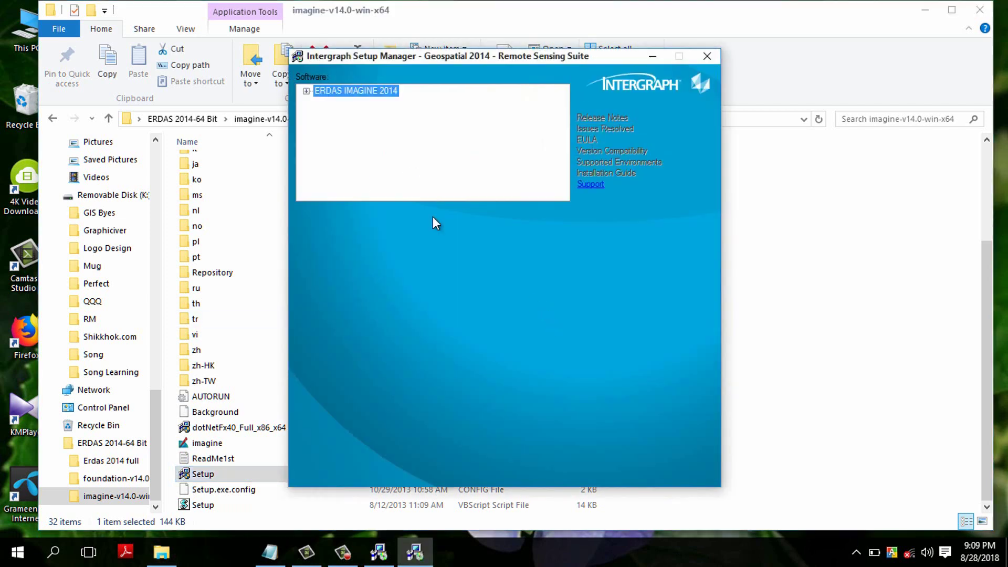
Start the installation of ERDAS IMAGINE 2014 (64-Bit) from the ERDAS IMAGINE 2014 software group
{"action": "double_click", "coordinate": [379, 91]}
{"action": "left_click", "coordinate": [382, 104]}
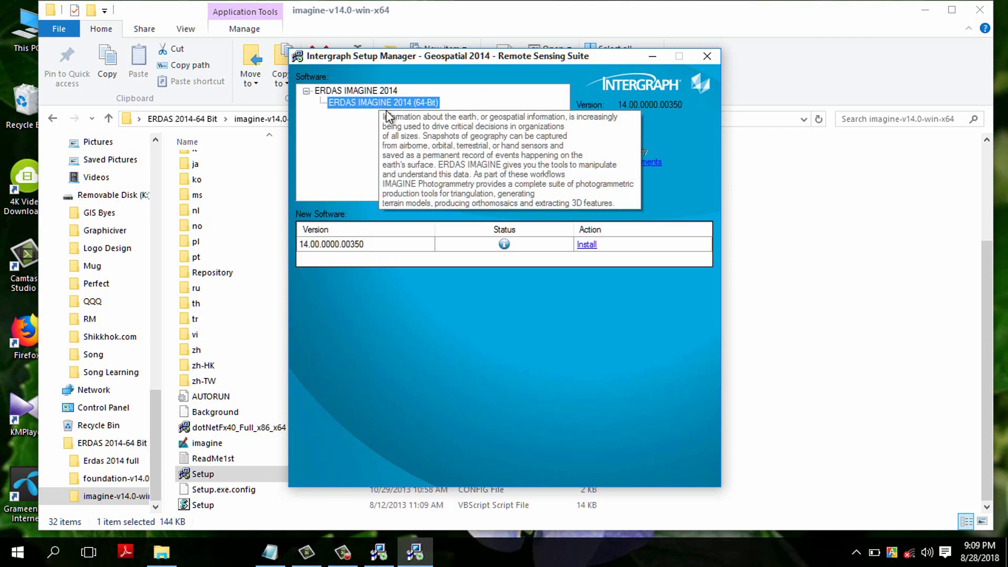
{"action": "left_click", "coordinate": [587, 245]}
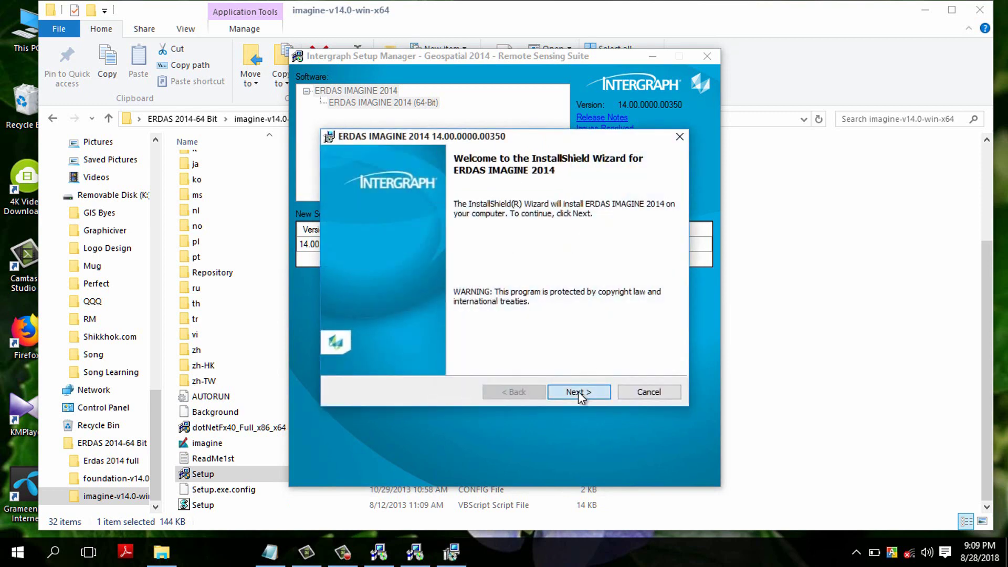
Complete the ERDAS IMAGINE 2014 installation with the license terms accepted and the default features and destination folder
{"action": "left_click", "coordinate": [577, 391]}
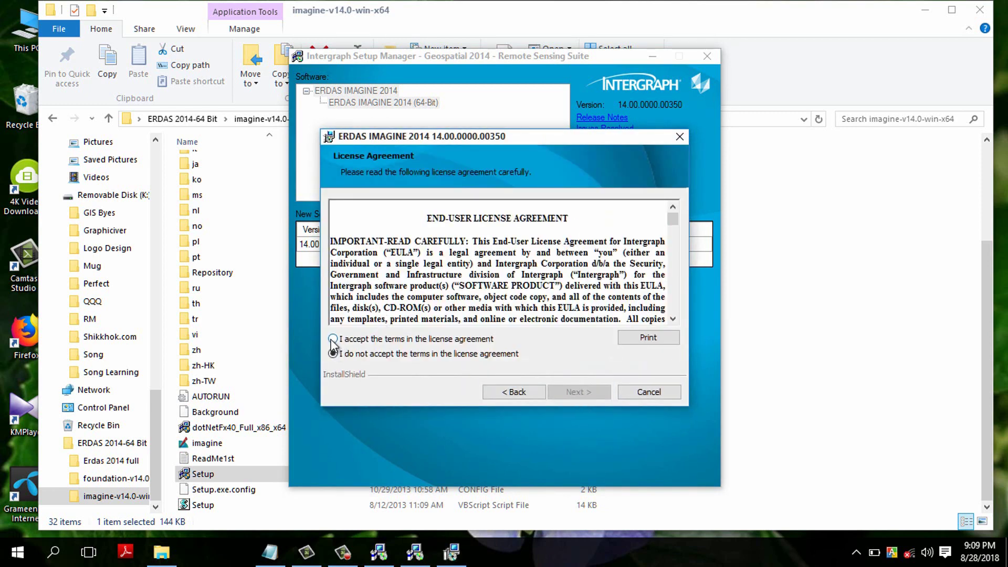
{"action": "left_click", "coordinate": [333, 339]}
{"action": "left_click", "coordinate": [565, 392]}
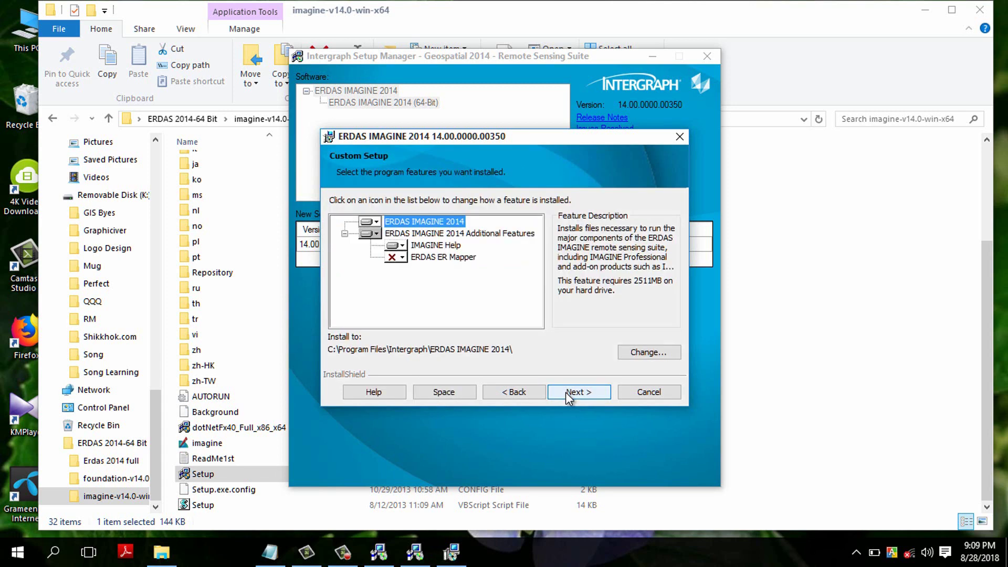
{"action": "left_click", "coordinate": [566, 392]}
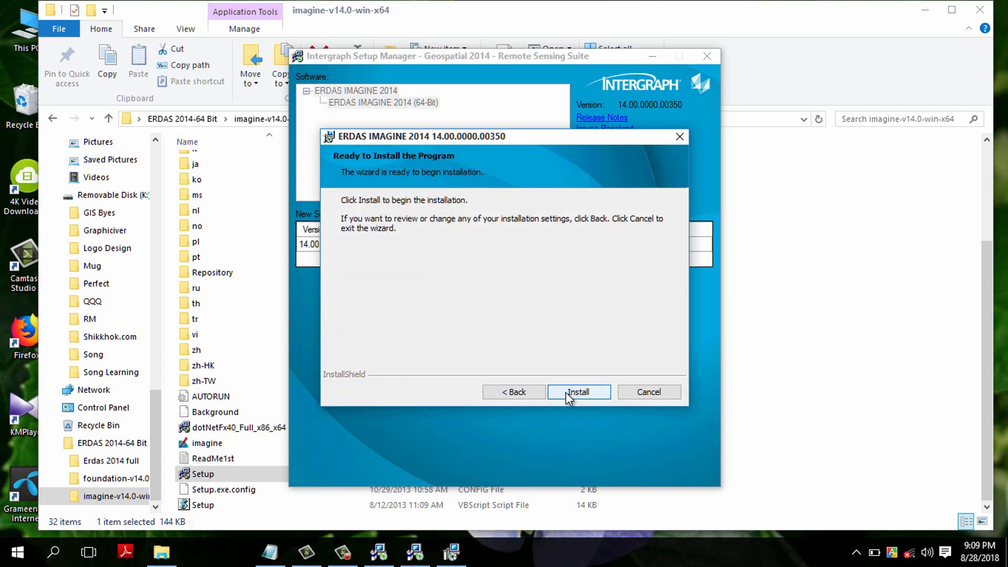
{"action": "left_click", "coordinate": [565, 392]}
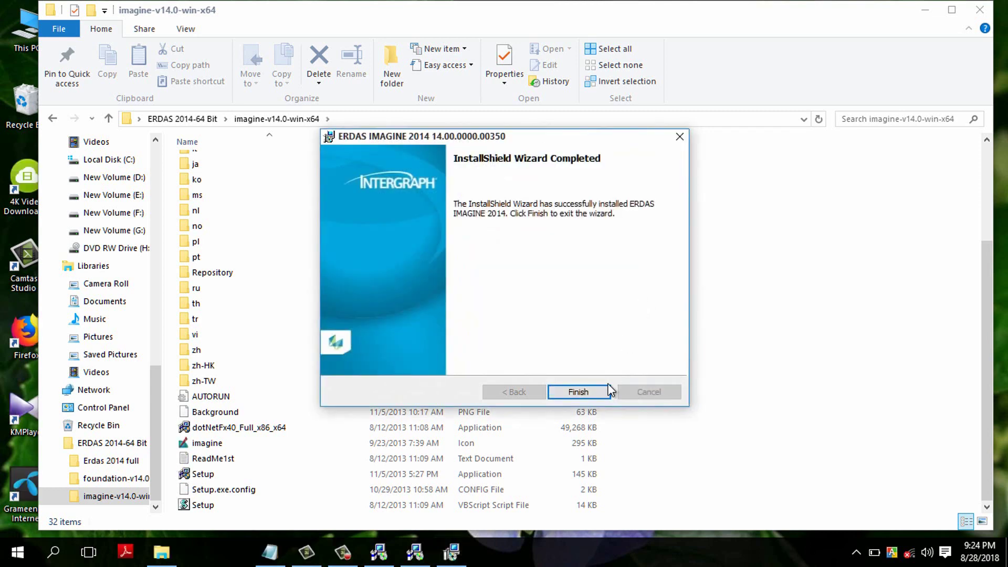
{"action": "left_click", "coordinate": [578, 392]}
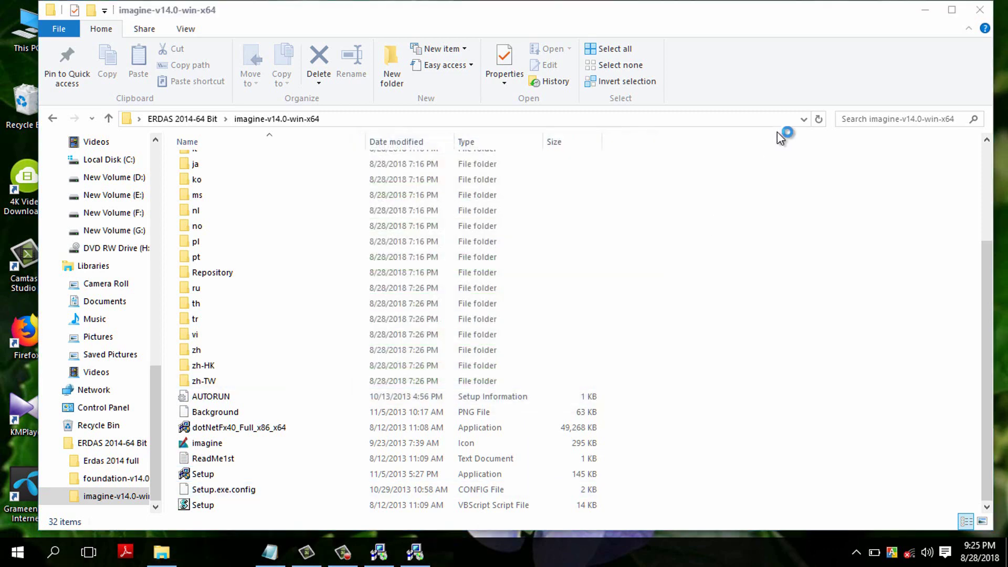
Minimize the installer folder window and apply all ERDAS IMAGINE, project and external format file associations, closing the association manager
{"action": "left_click", "coordinate": [928, 11]}
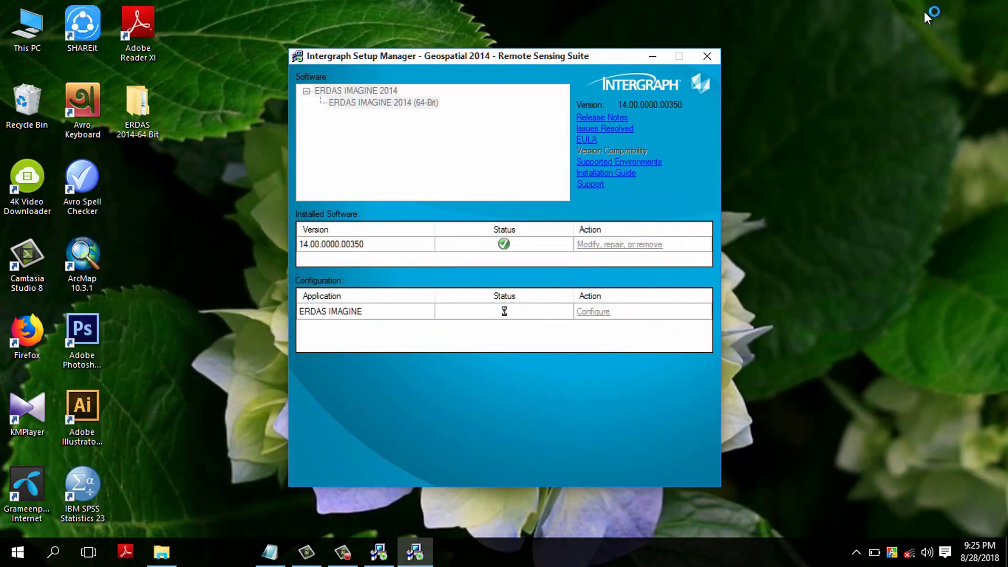
{"action": "mouse_move", "coordinate": [415, 560]}
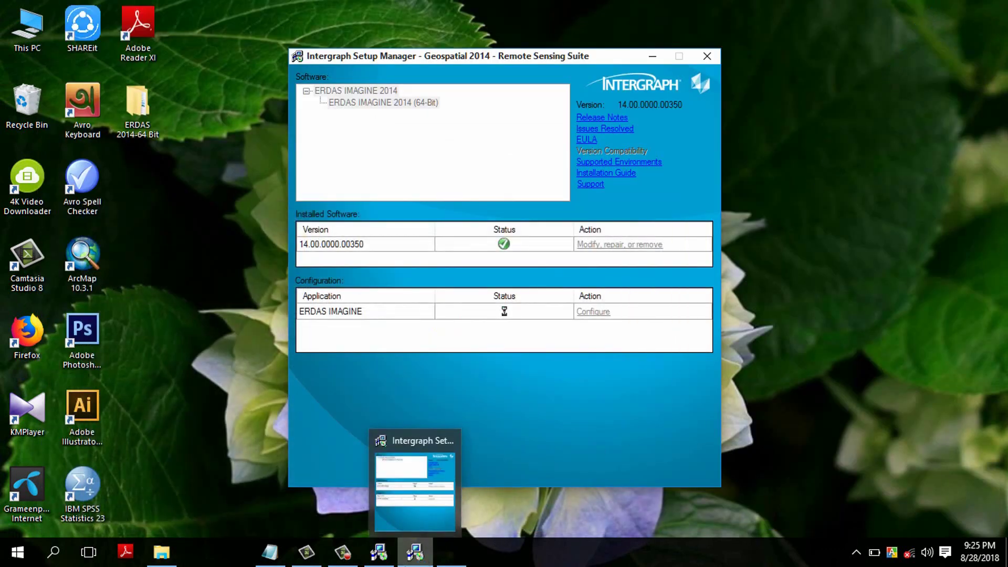
{"action": "left_click", "coordinate": [451, 551]}
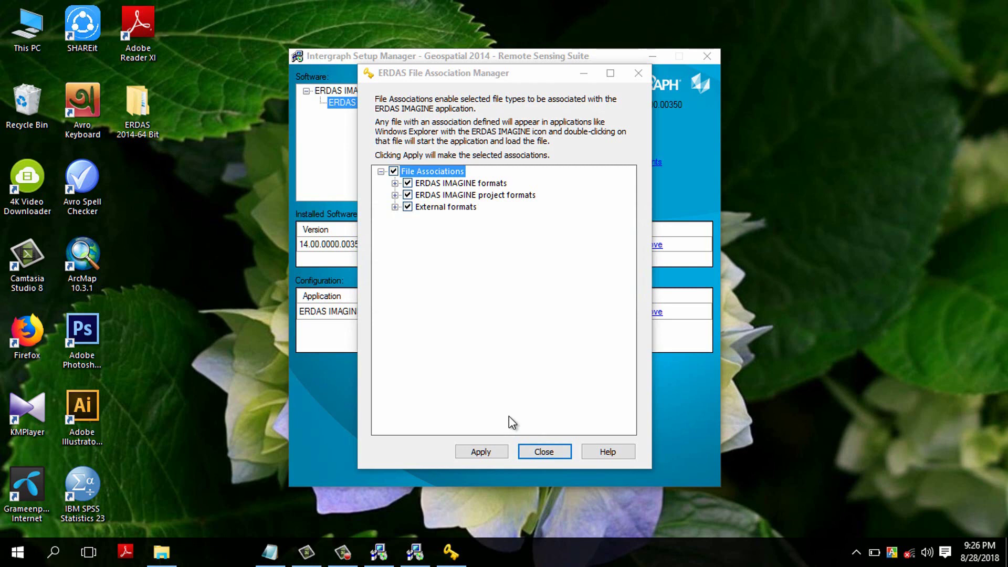
{"action": "left_click", "coordinate": [482, 450]}
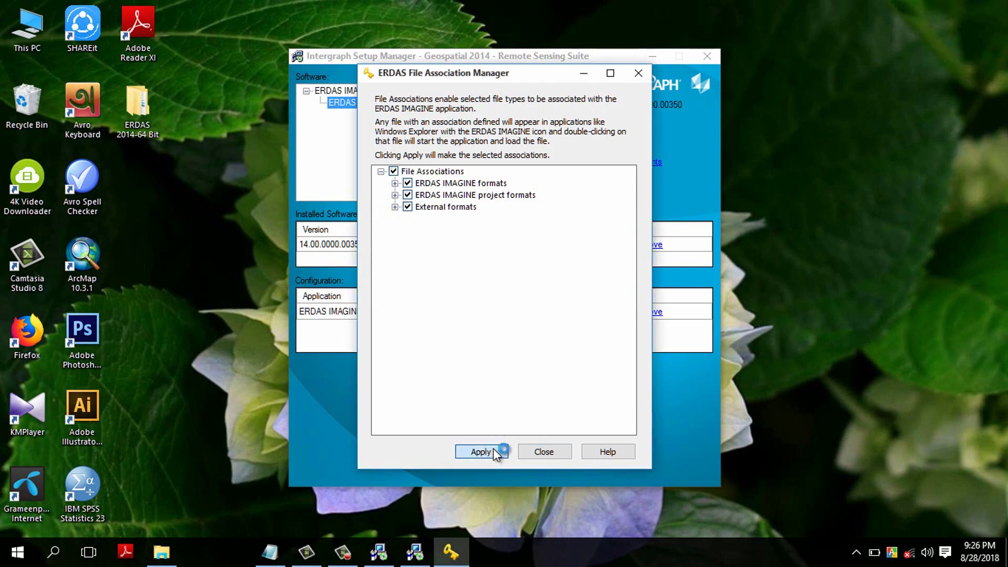
{"action": "left_click", "coordinate": [537, 452]}
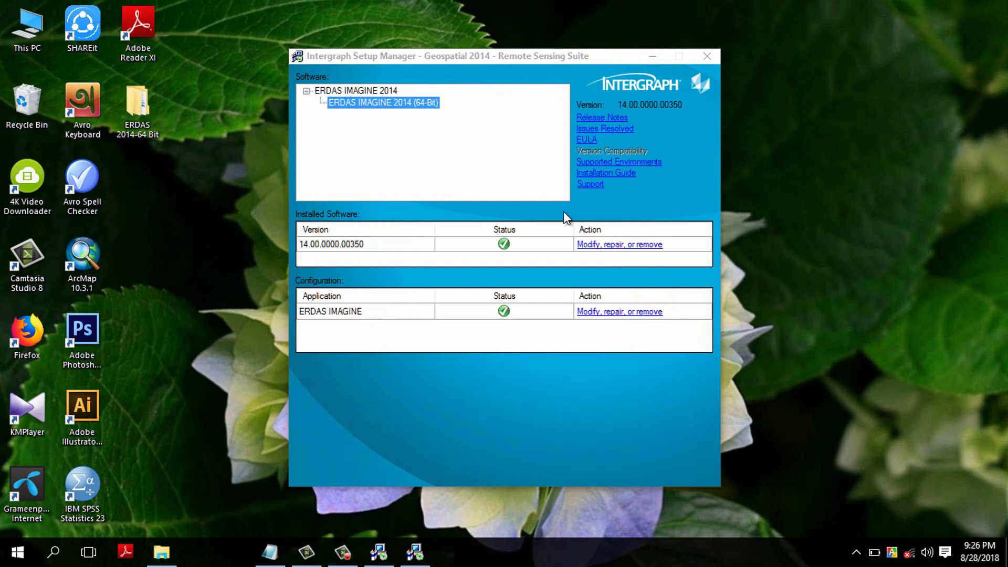
Close both Intergraph Setup Manager windows, for the Remote Sensing Suite and the Geospatial 2014 Suite
{"action": "left_click", "coordinate": [707, 56]}
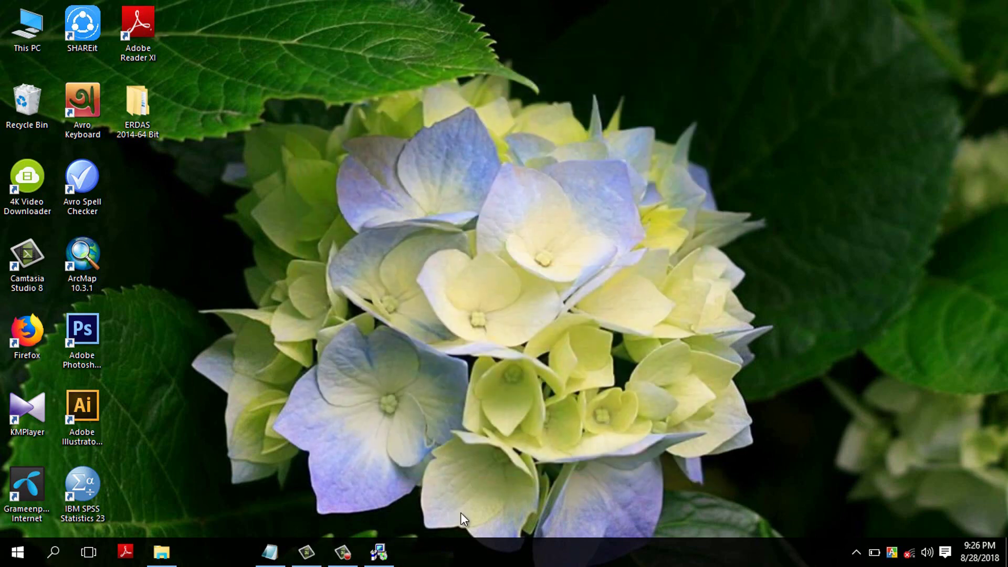
{"action": "left_click", "coordinate": [393, 558]}
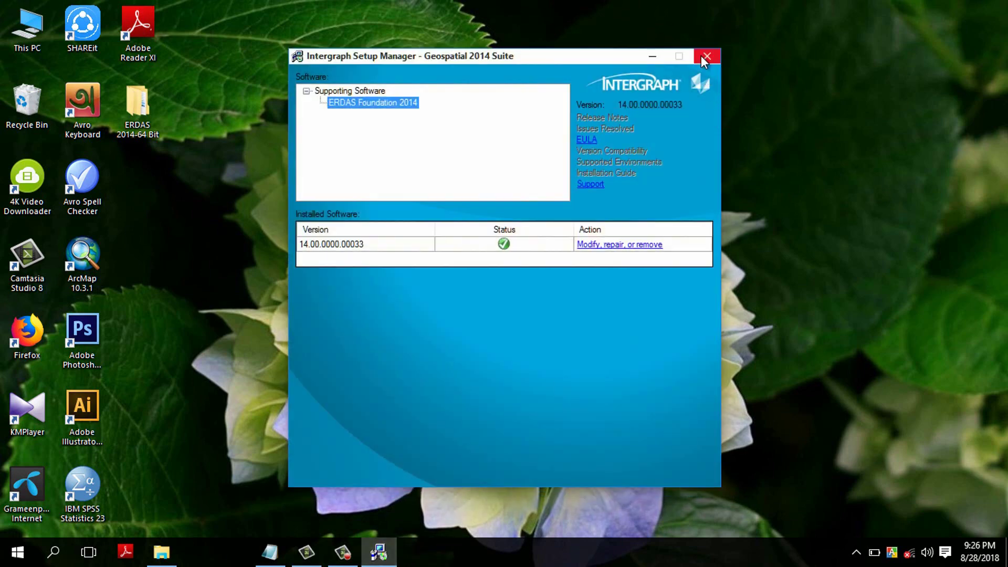
{"action": "left_click", "coordinate": [706, 56]}
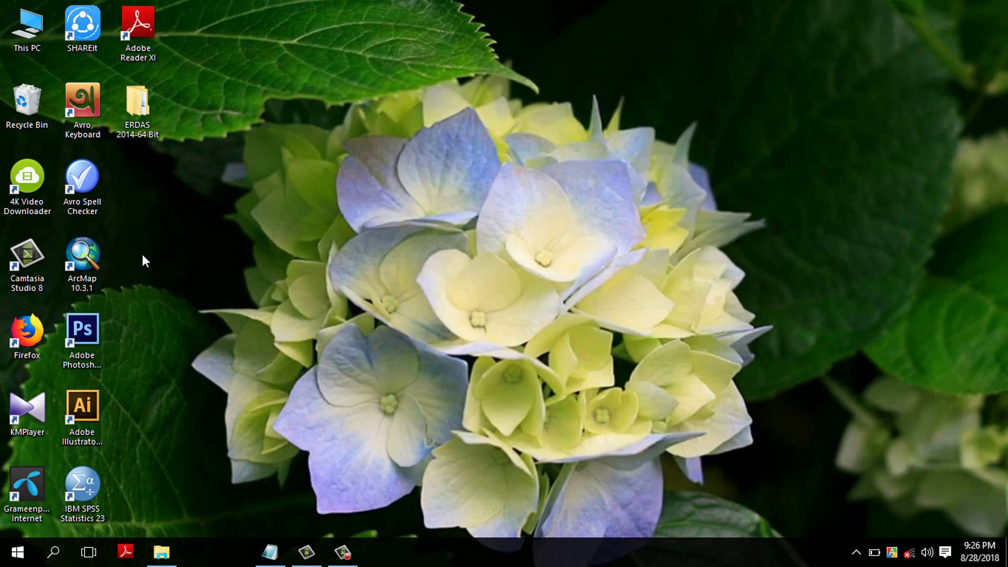
Open the Erdas 2014 full folder inside the desktop folder ERDAS 2014-64 Bit
{"action": "double_click", "coordinate": [139, 131]}
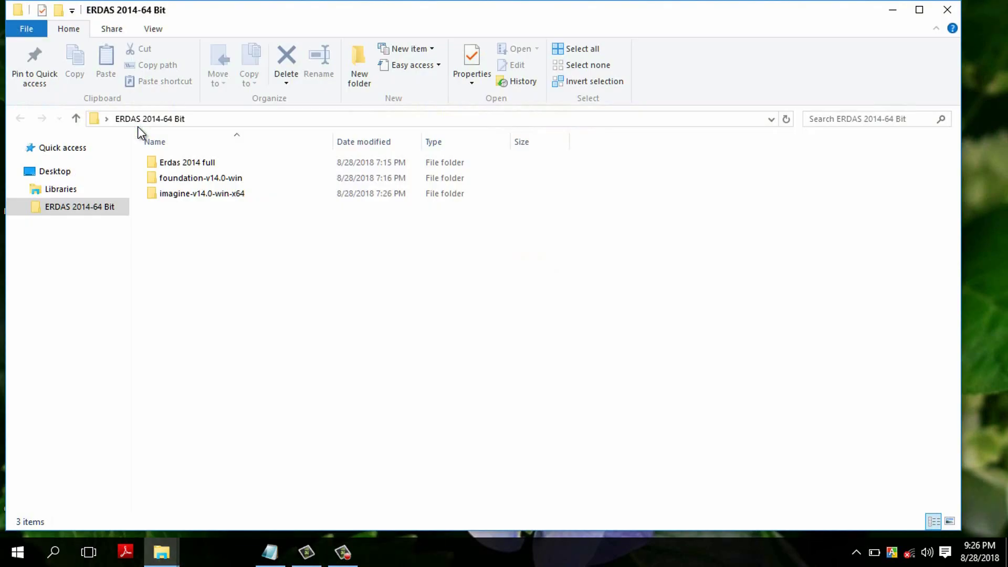
{"action": "left_click", "coordinate": [191, 161]}
{"action": "double_click", "coordinate": [190, 162]}
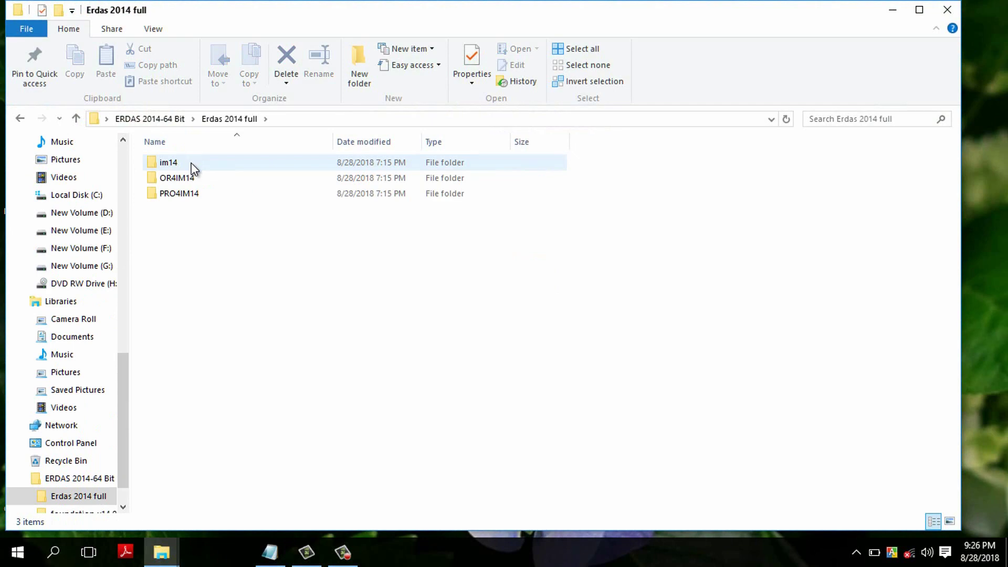
Open the win32release folder under im14, x64, Program Files, Intergraph, ERDAS IMAGINE 2014, bin, and minimize its window
{"action": "double_click", "coordinate": [192, 164]}
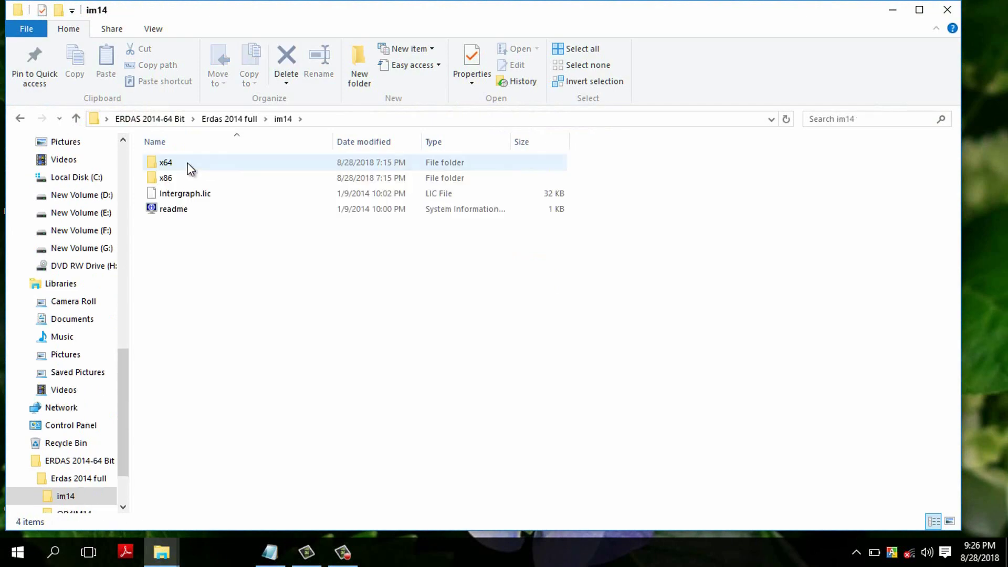
{"action": "double_click", "coordinate": [191, 166]}
{"action": "double_click", "coordinate": [190, 163]}
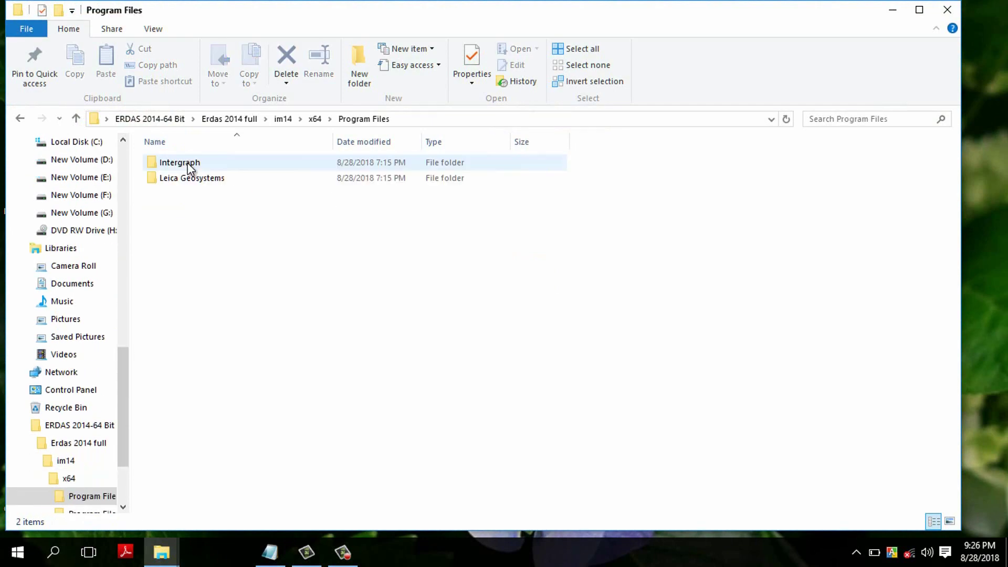
{"action": "double_click", "coordinate": [188, 163]}
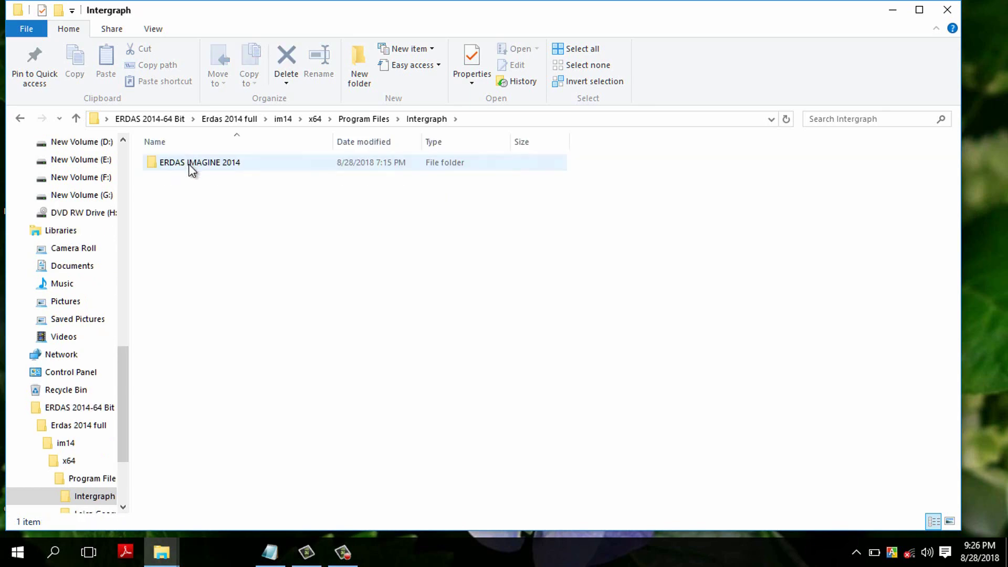
{"action": "double_click", "coordinate": [188, 164]}
{"action": "double_click", "coordinate": [191, 165]}
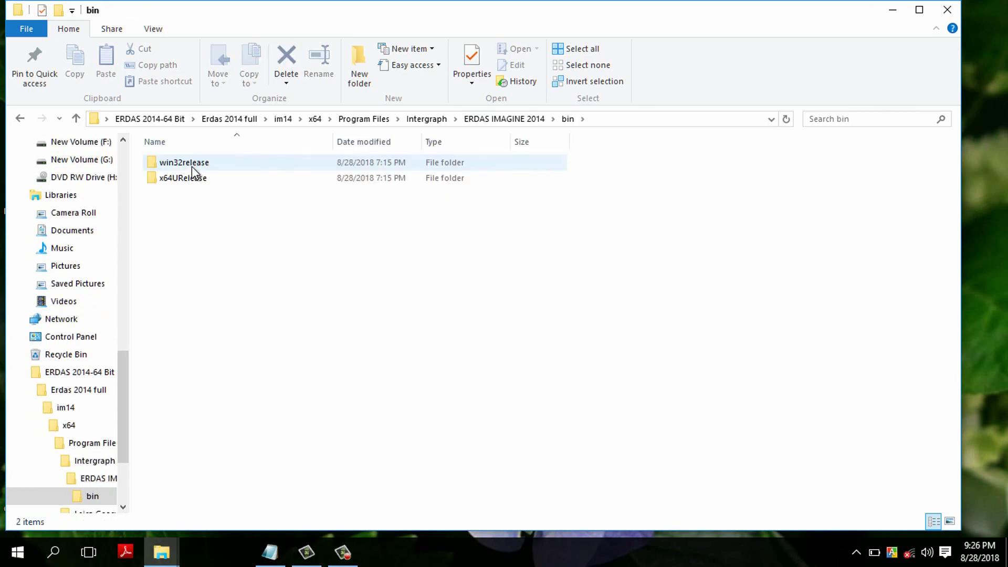
{"action": "double_click", "coordinate": [191, 166]}
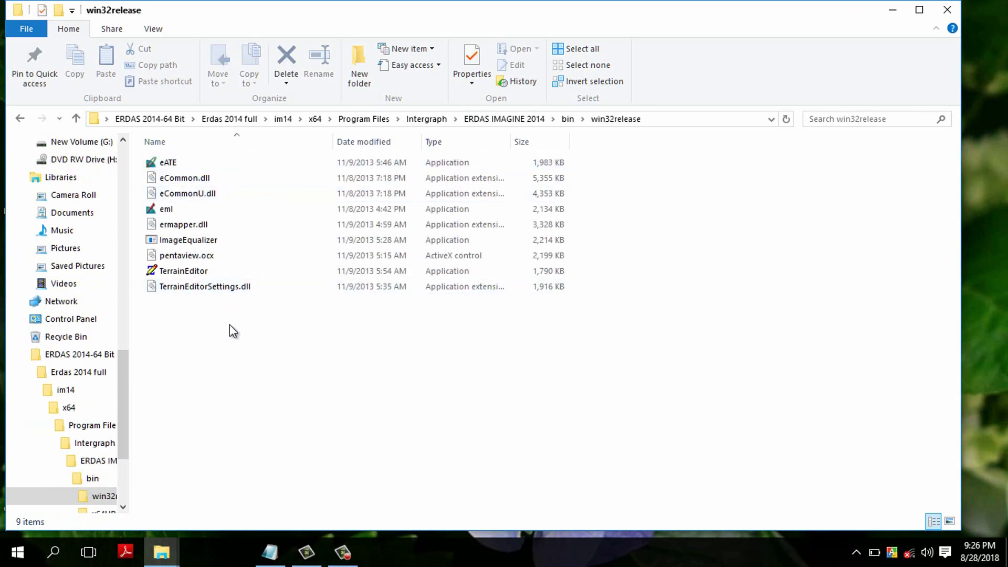
{"action": "left_click", "coordinate": [891, 9]}
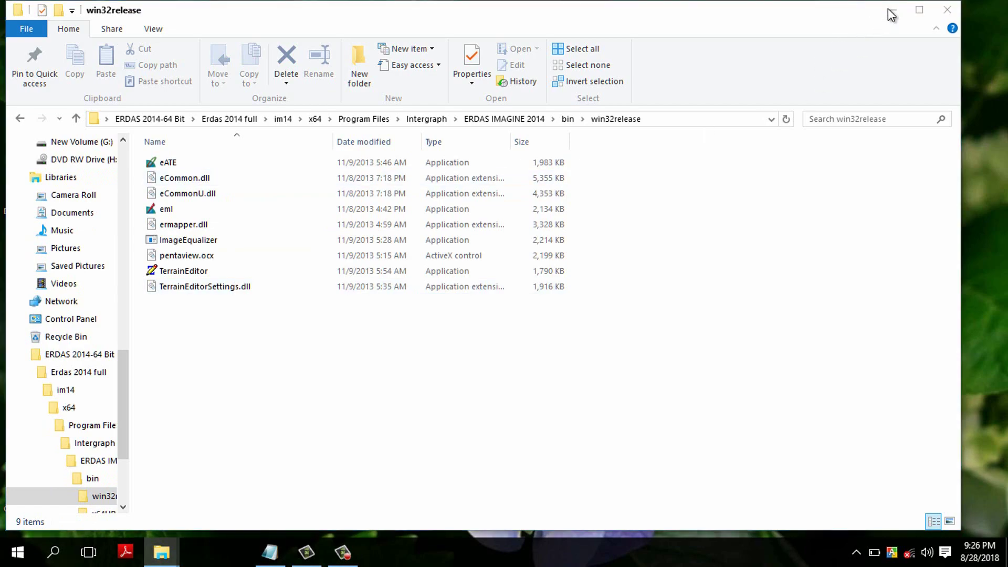
Open the installed folder C:\Program Files\Intergraph\ERDAS IMAGINE 2014\bin\win32release in a separate window
{"action": "double_click", "coordinate": [29, 42]}
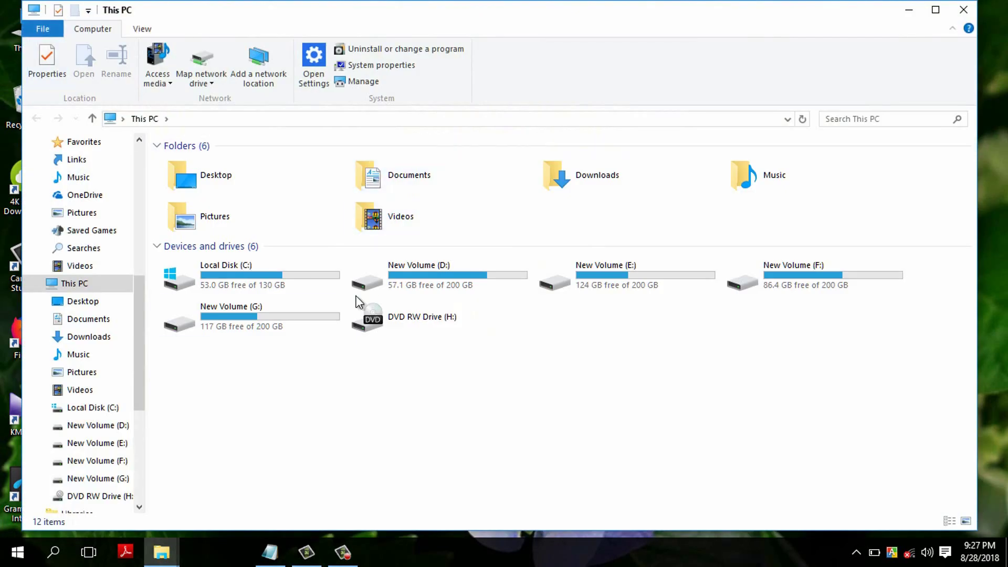
{"action": "double_click", "coordinate": [282, 284]}
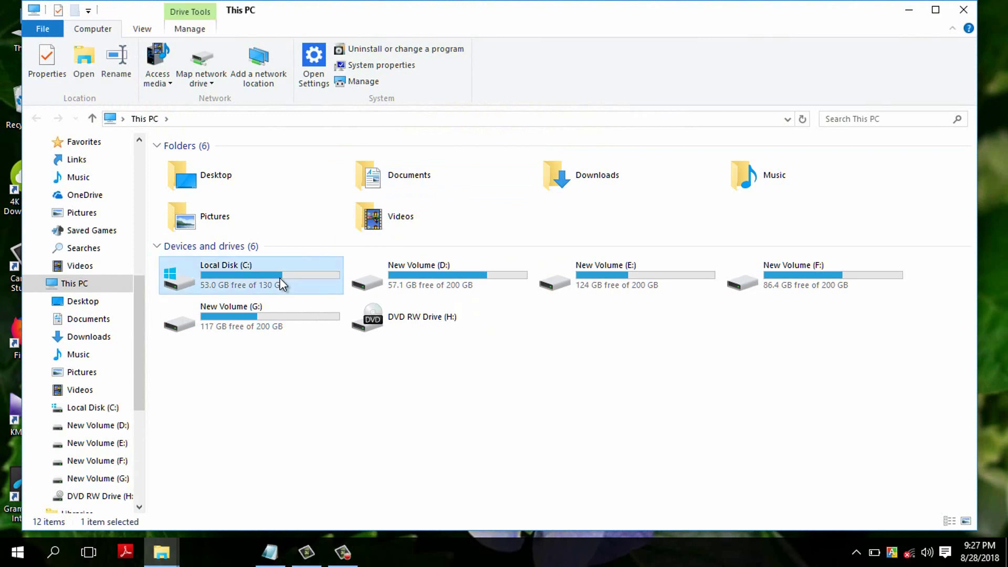
{"action": "double_click", "coordinate": [233, 192]}
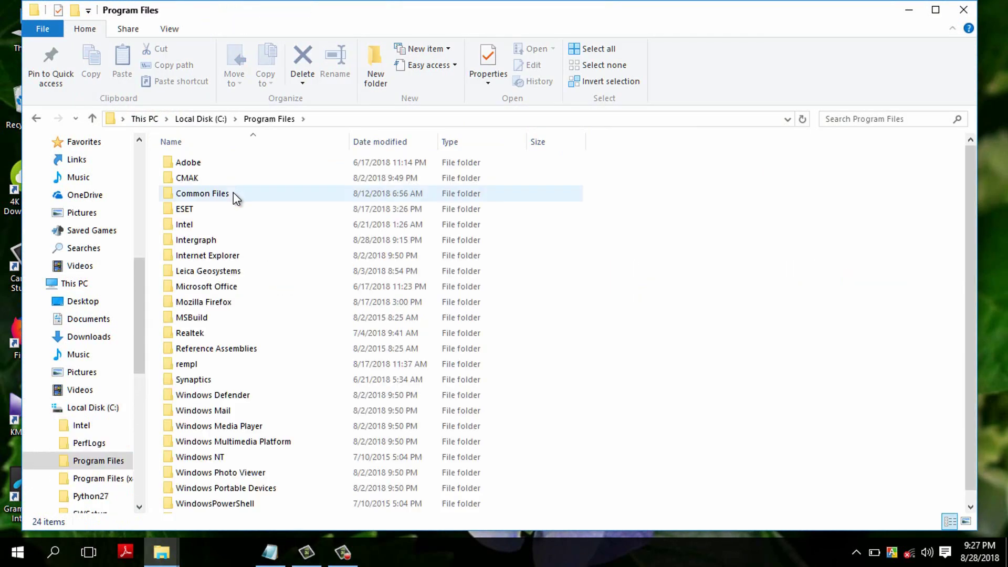
{"action": "double_click", "coordinate": [231, 194]}
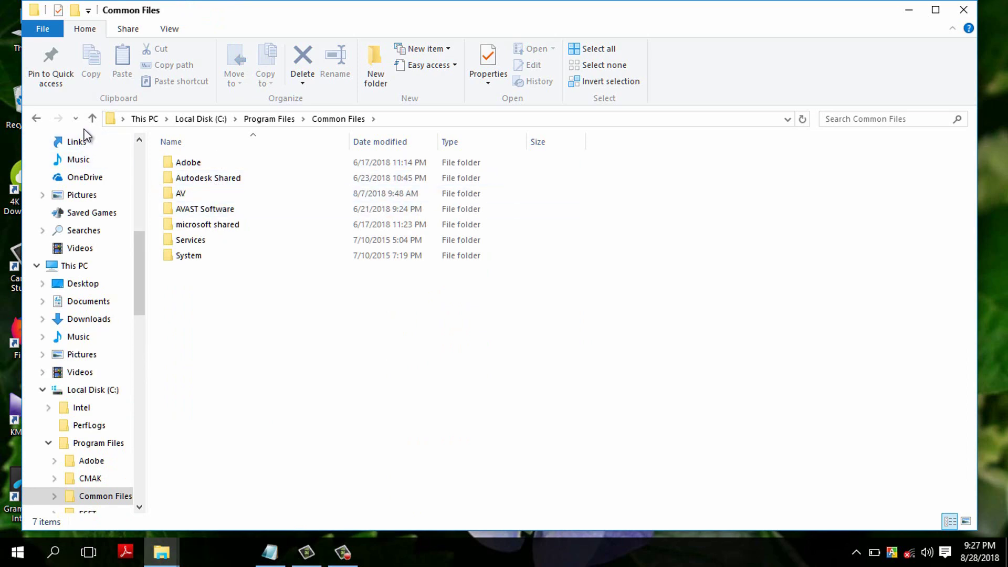
{"action": "left_click", "coordinate": [36, 118]}
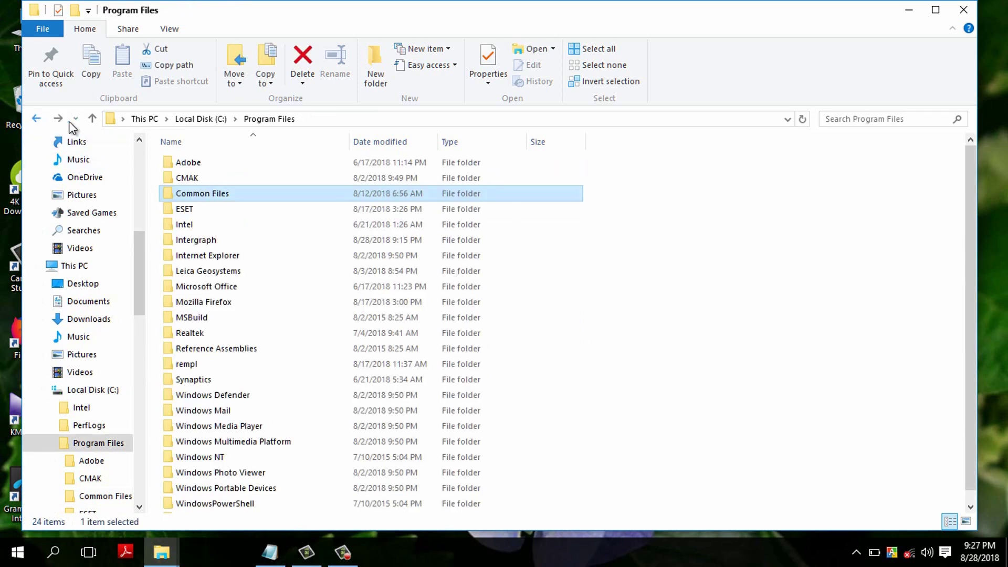
{"action": "double_click", "coordinate": [205, 240]}
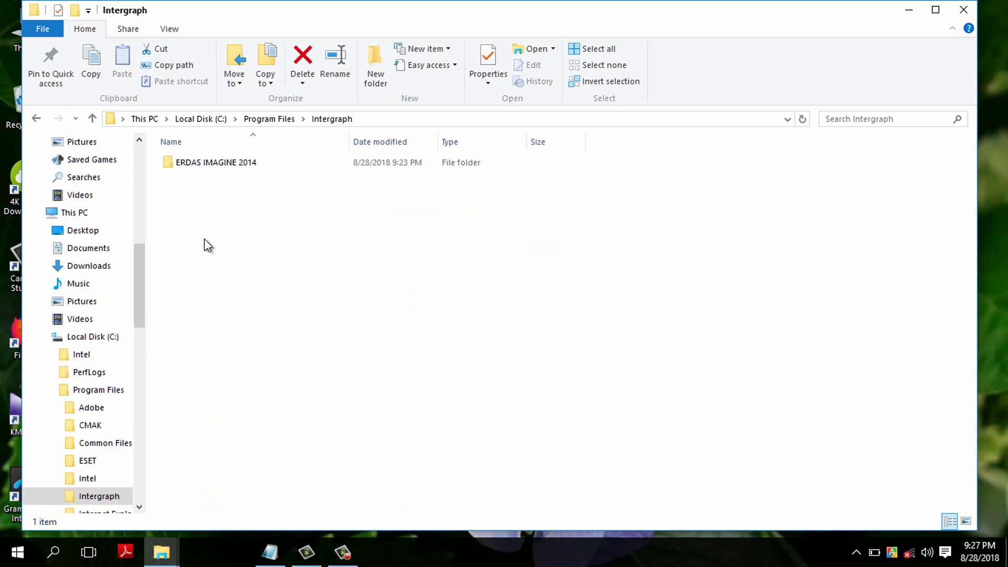
{"action": "left_click", "coordinate": [216, 168]}
{"action": "double_click", "coordinate": [215, 168]}
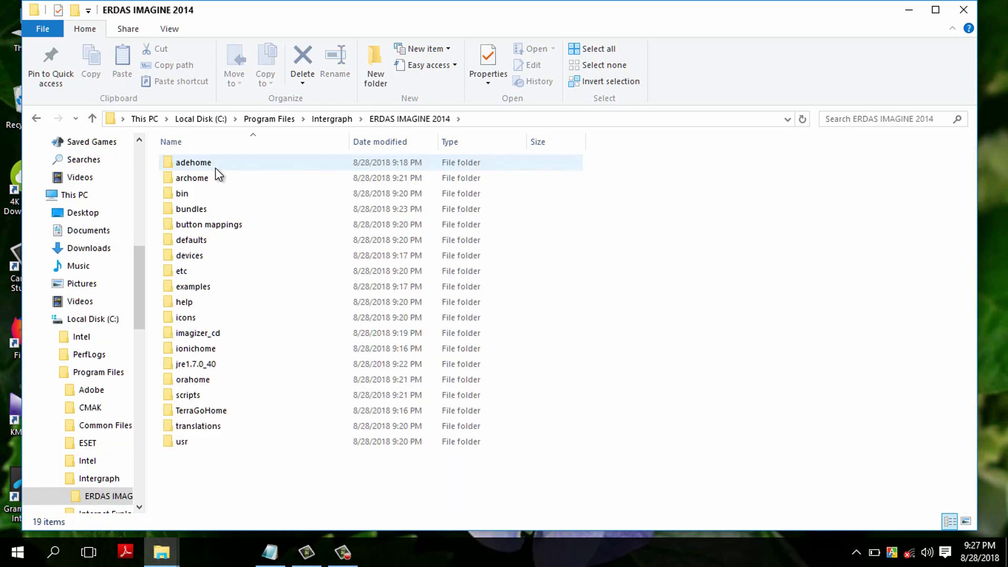
{"action": "left_click", "coordinate": [209, 195]}
{"action": "double_click", "coordinate": [207, 190]}
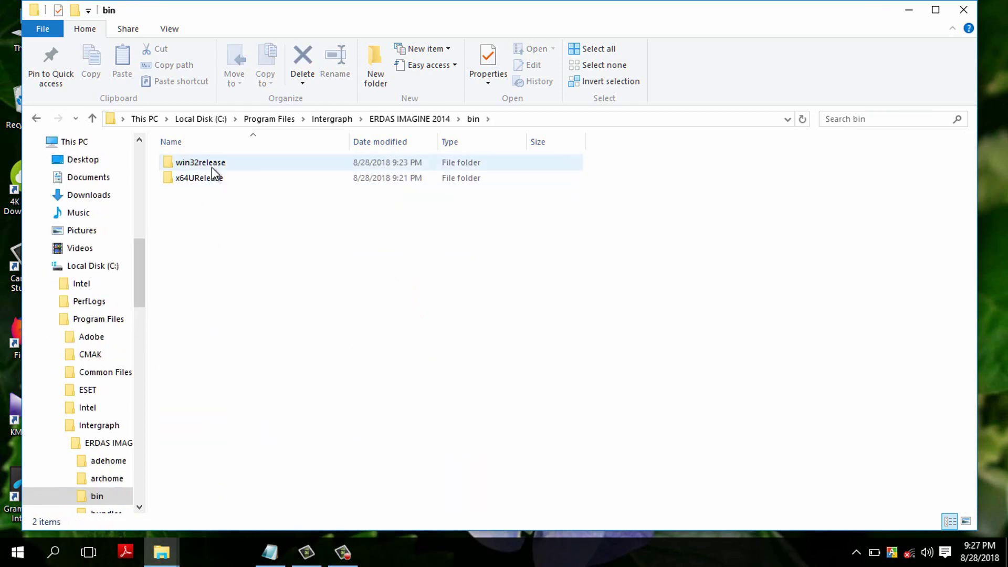
{"action": "double_click", "coordinate": [212, 167]}
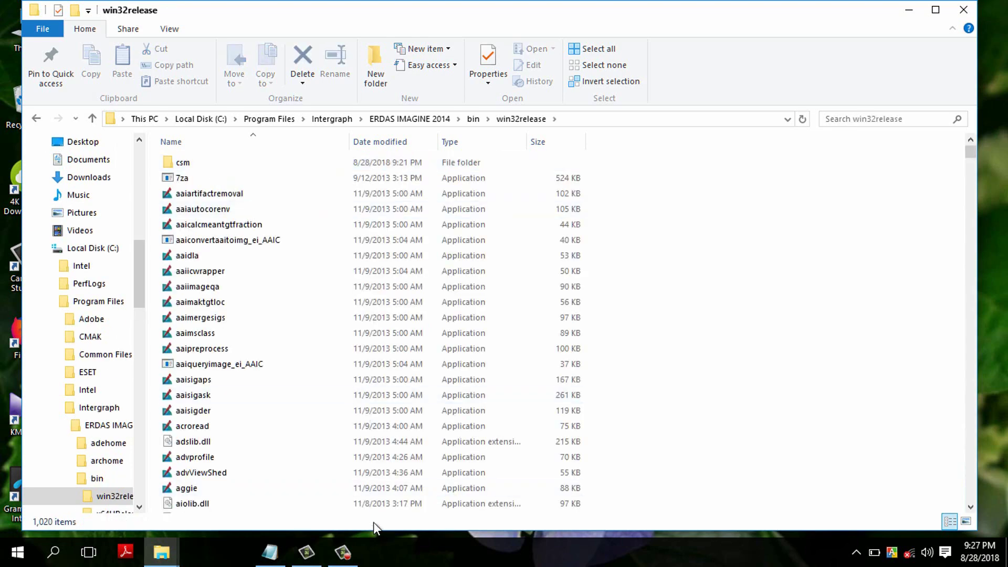
Copy all files from the win32release folder inside im14, from eATE to TerrainEditorSettings.dll
{"action": "mouse_move", "coordinate": [175, 560]}
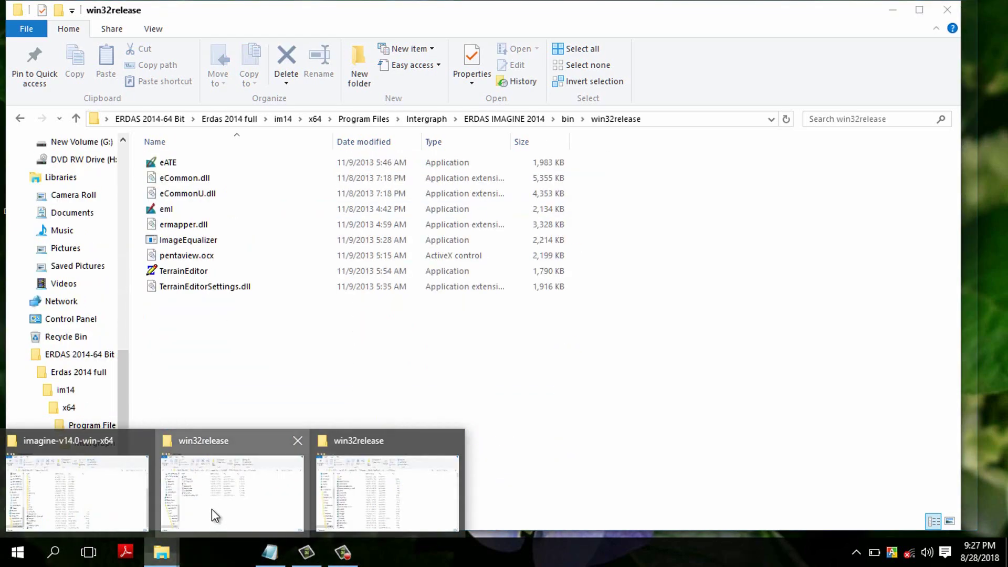
{"action": "left_click", "coordinate": [212, 508]}
{"action": "left_click_drag", "start_coordinate": [259, 349], "coordinate": [156, 163]}
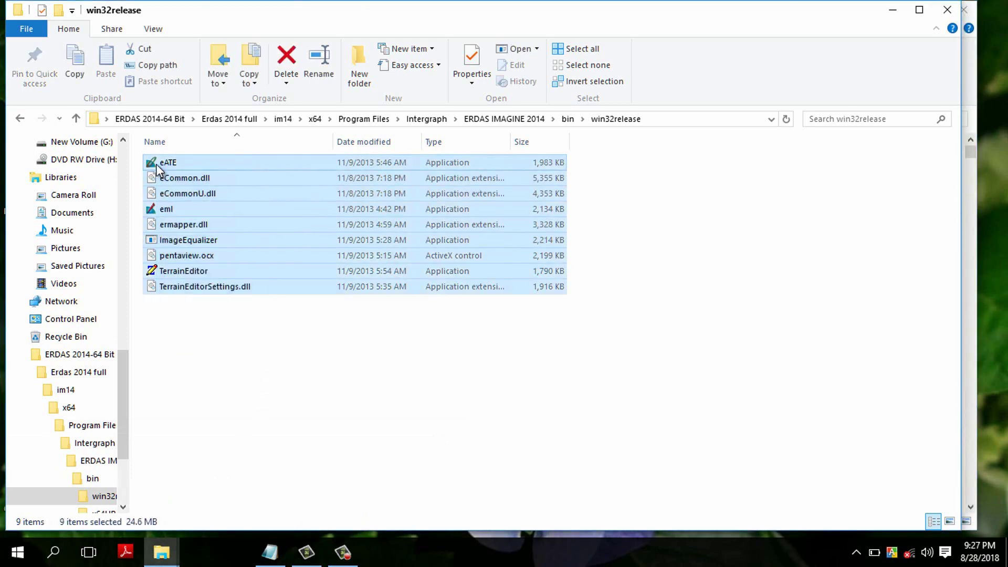
{"action": "right_click", "coordinate": [193, 171]}
{"action": "left_click", "coordinate": [243, 398]}
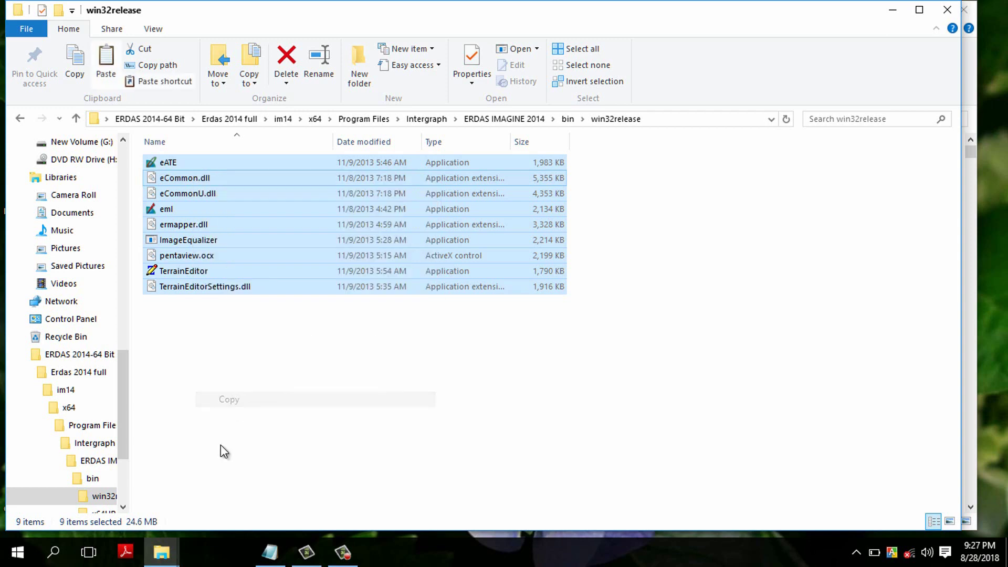
Paste the copied files into the installed win32release folder, replacing the same-named files and granting administrator permission for all current items
{"action": "mouse_move", "coordinate": [171, 544]}
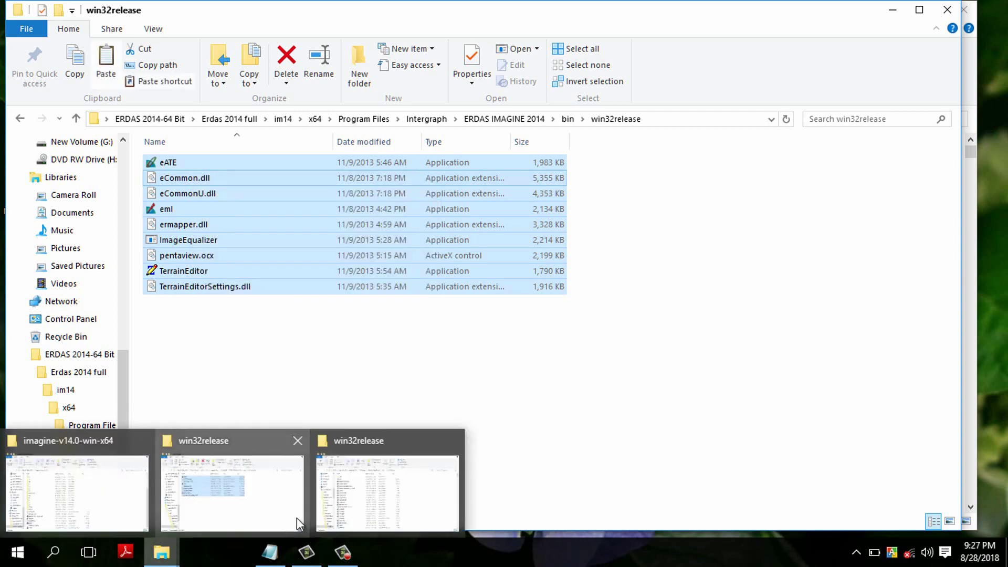
{"action": "left_click", "coordinate": [353, 501]}
{"action": "right_click", "coordinate": [641, 252]}
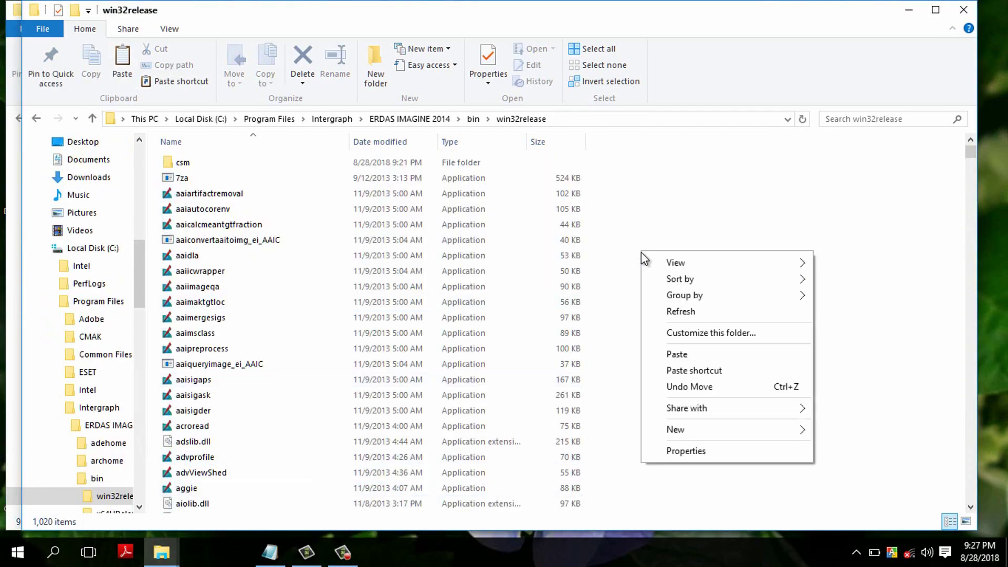
{"action": "left_click", "coordinate": [681, 357]}
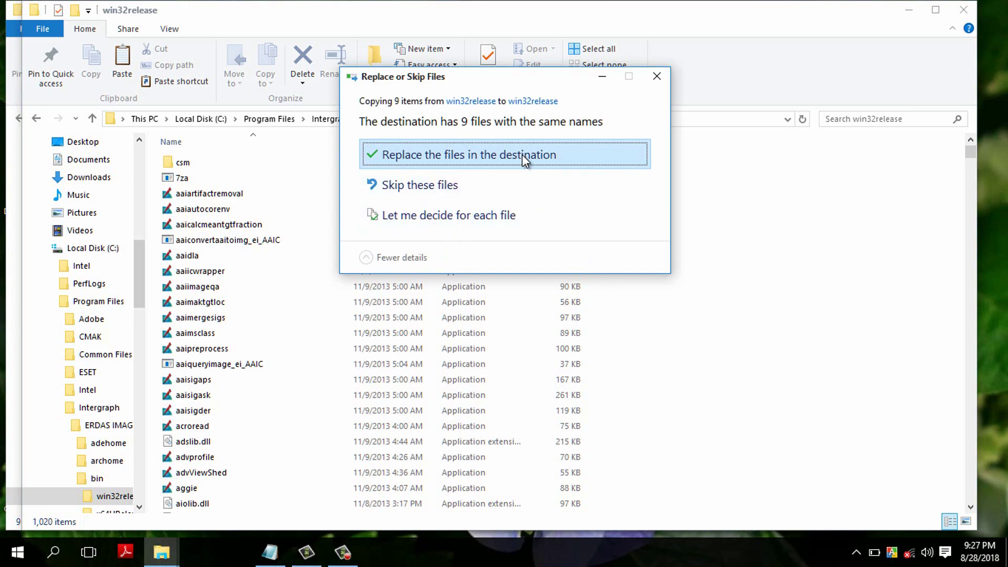
{"action": "left_click", "coordinate": [521, 155]}
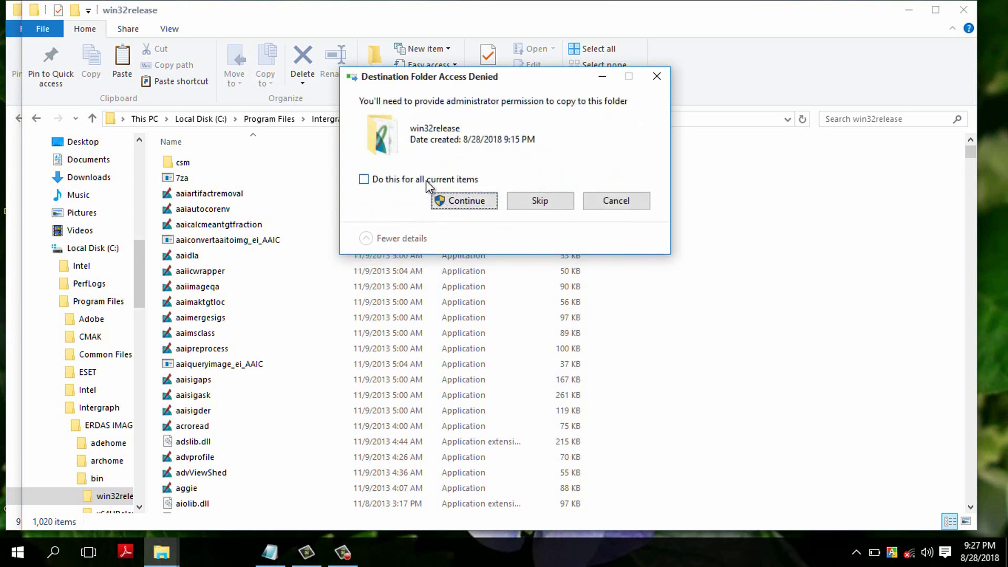
{"action": "left_click", "coordinate": [425, 179]}
{"action": "left_click", "coordinate": [446, 199]}
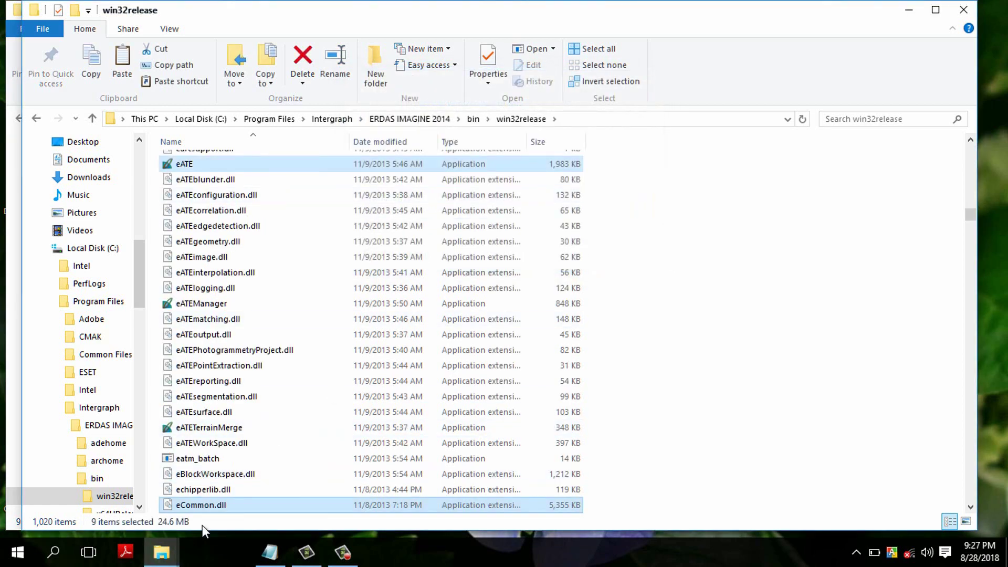
Copy all files from the x64URelease folder inside im14: eCommon.dll, eml, ermapper.dll and pentaview.ocx
{"action": "mouse_move", "coordinate": [168, 553]}
{"action": "left_click", "coordinate": [195, 488]}
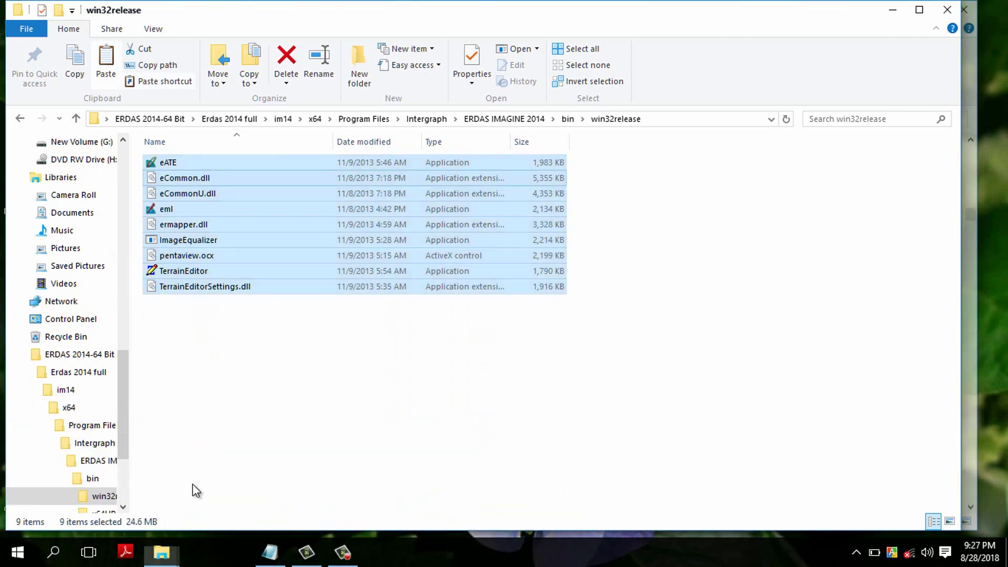
{"action": "left_click", "coordinate": [20, 120]}
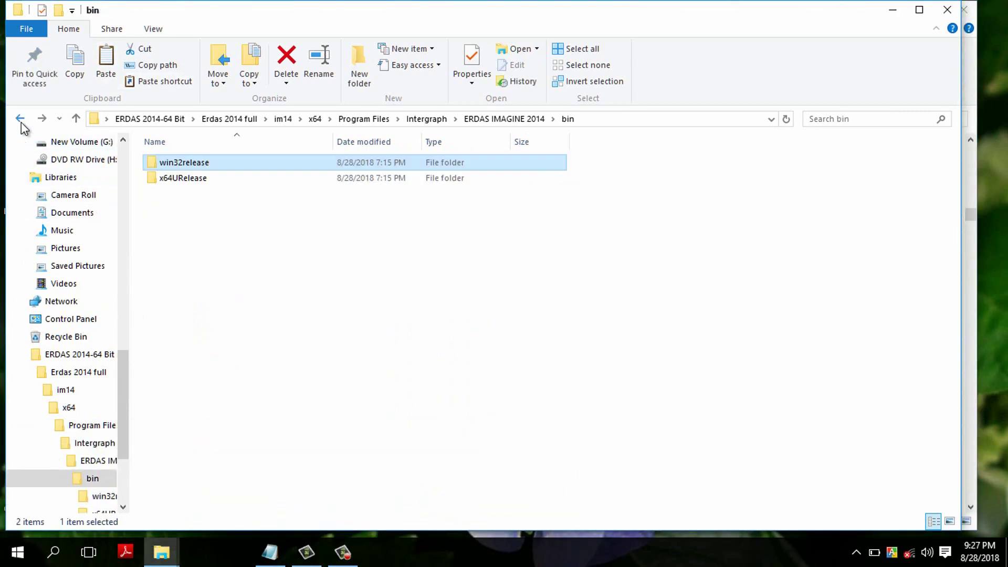
{"action": "double_click", "coordinate": [186, 179]}
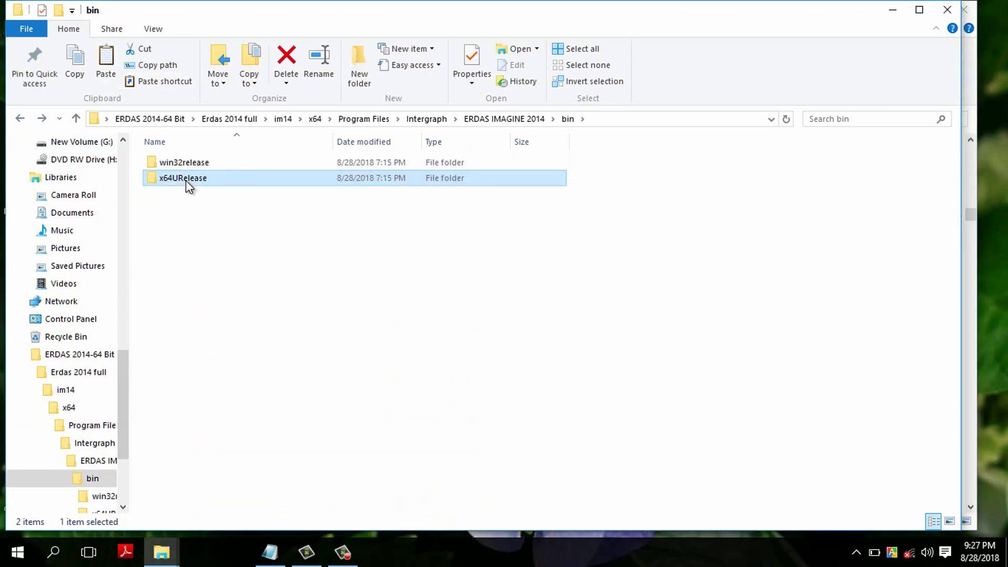
{"action": "left_click_drag", "start_coordinate": [219, 274], "coordinate": [166, 168]}
{"action": "right_click", "coordinate": [166, 168]}
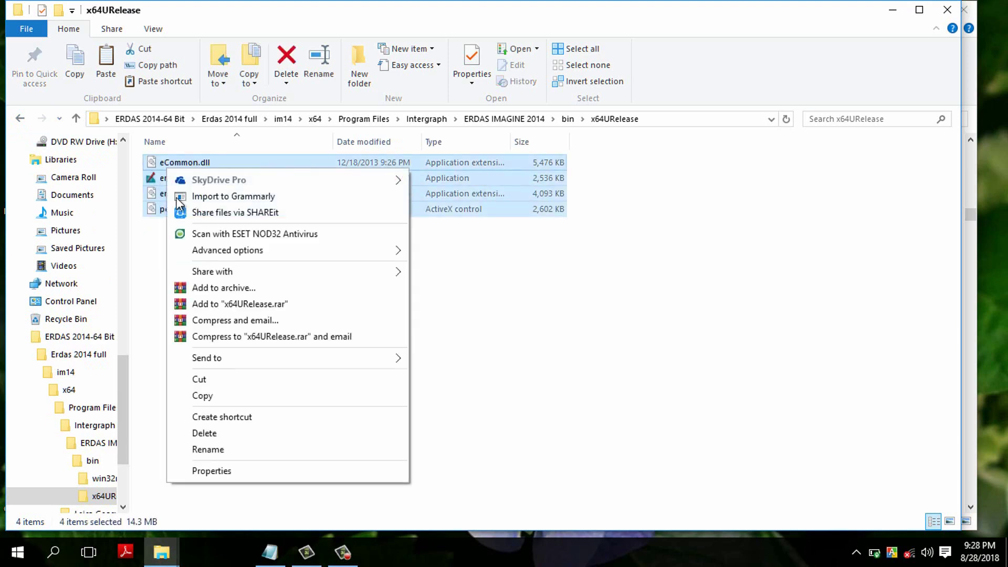
{"action": "left_click", "coordinate": [213, 395]}
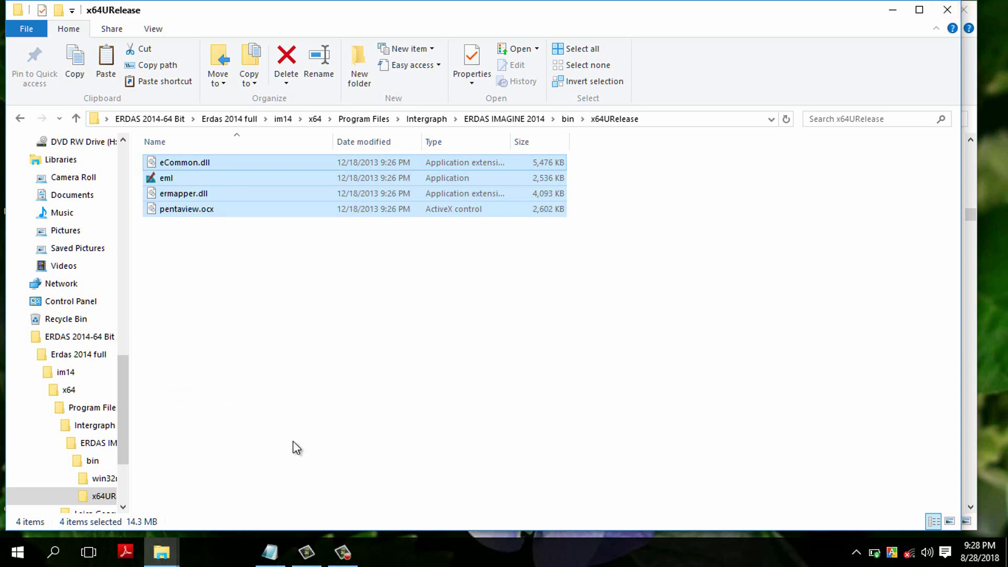
Paste the copied files into the installed ERDAS IMAGINE 2014 x64URelease folder, replacing the existing ones with administrator permission for all items
{"action": "mouse_move", "coordinate": [173, 556]}
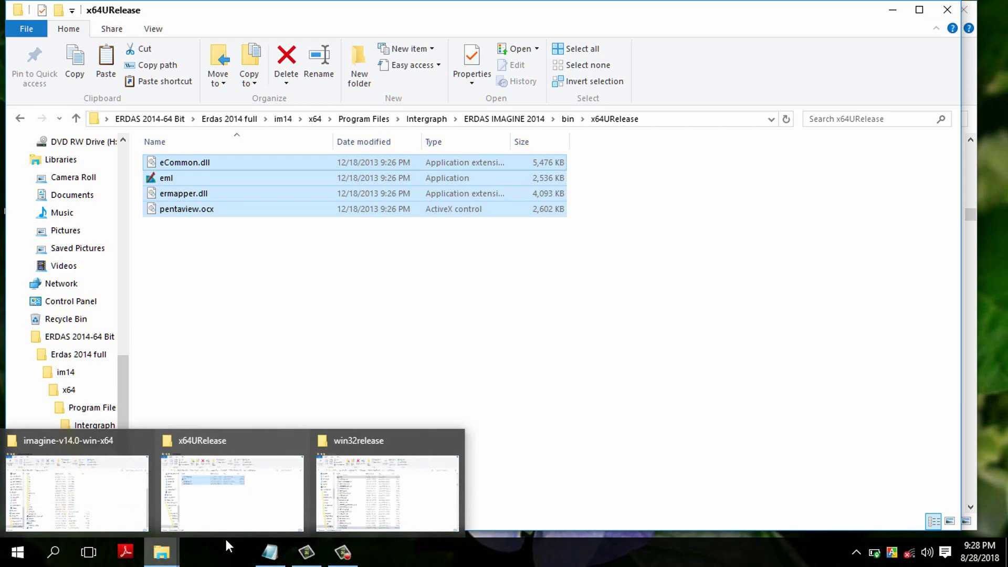
{"action": "left_click", "coordinate": [338, 504]}
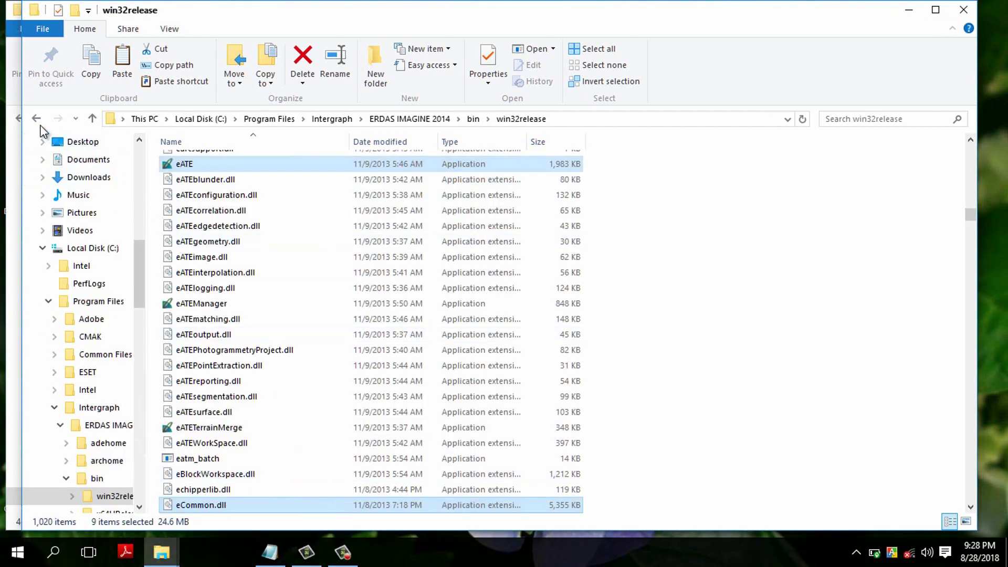
{"action": "left_click", "coordinate": [37, 120]}
{"action": "double_click", "coordinate": [189, 180]}
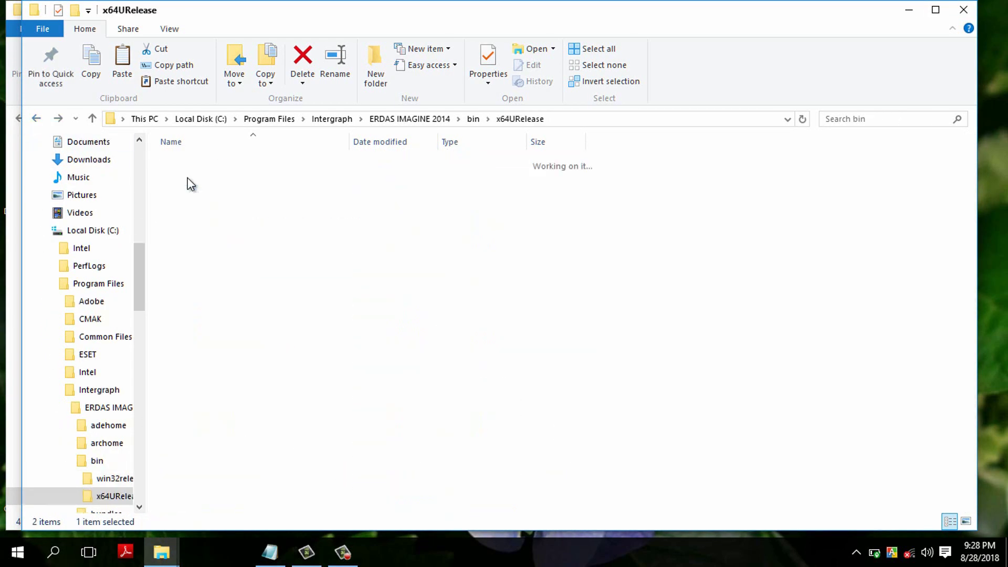
{"action": "right_click", "coordinate": [736, 231]}
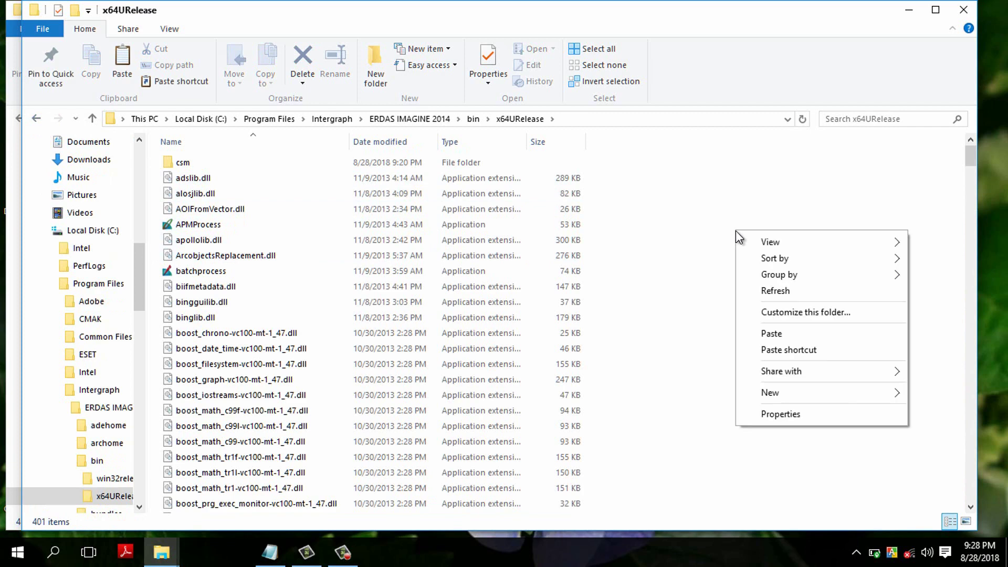
{"action": "left_click", "coordinate": [797, 335]}
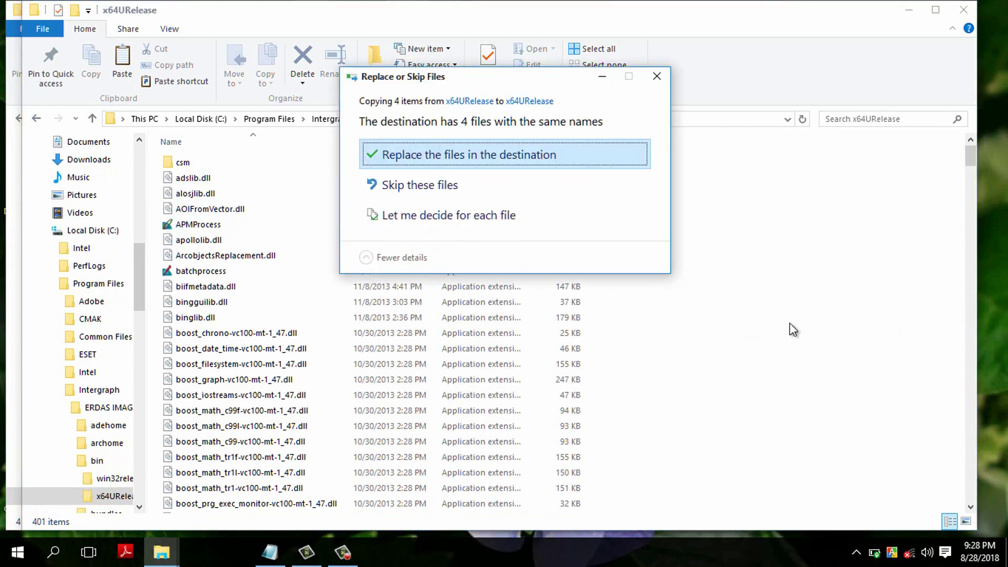
{"action": "left_click", "coordinate": [600, 153]}
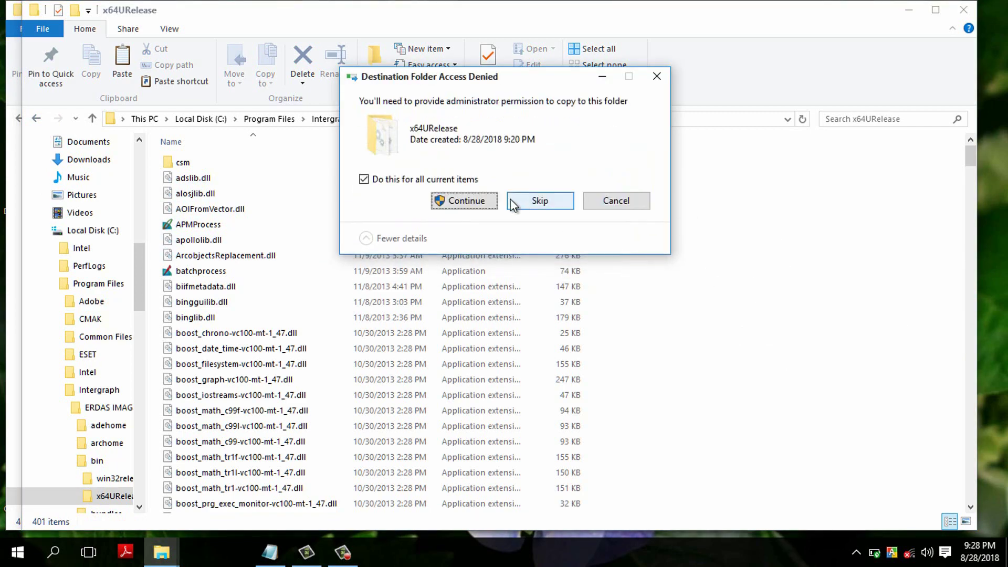
{"action": "left_click", "coordinate": [473, 199]}
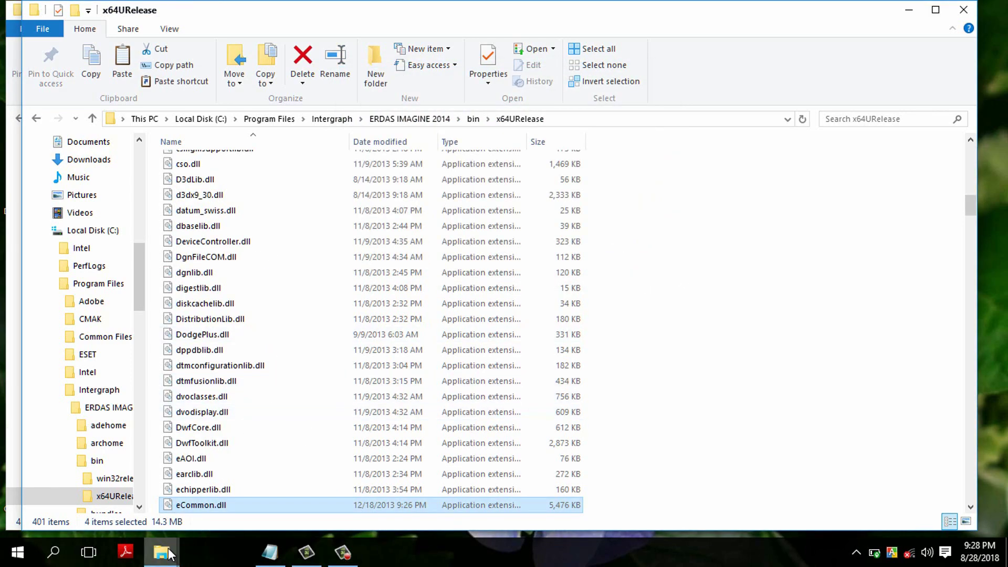
Copy the xprosgm application from Leica Geosystems > XPro SGM in the supplied im14 x64 Program Files folder
{"action": "mouse_move", "coordinate": [168, 548]}
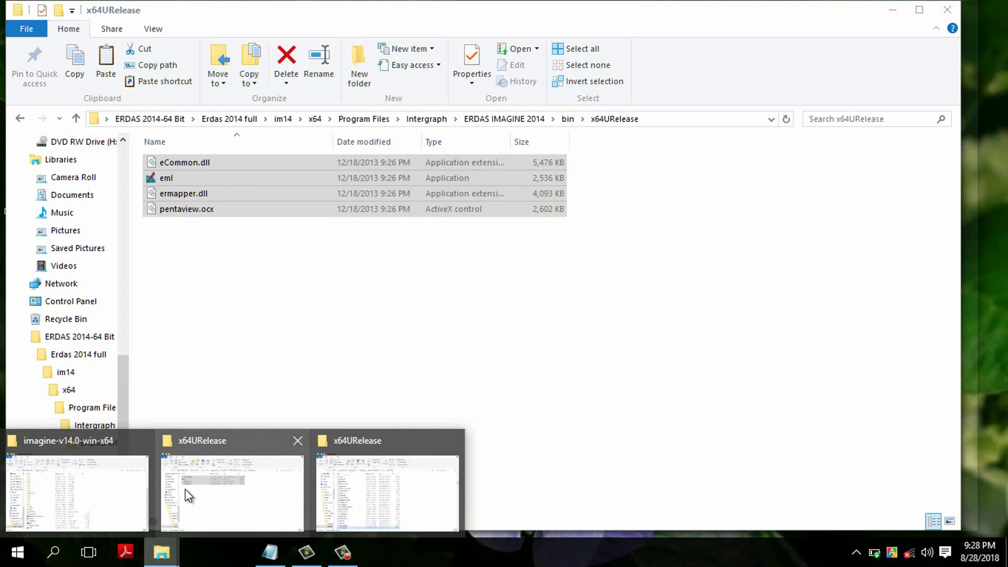
{"action": "left_click", "coordinate": [184, 489]}
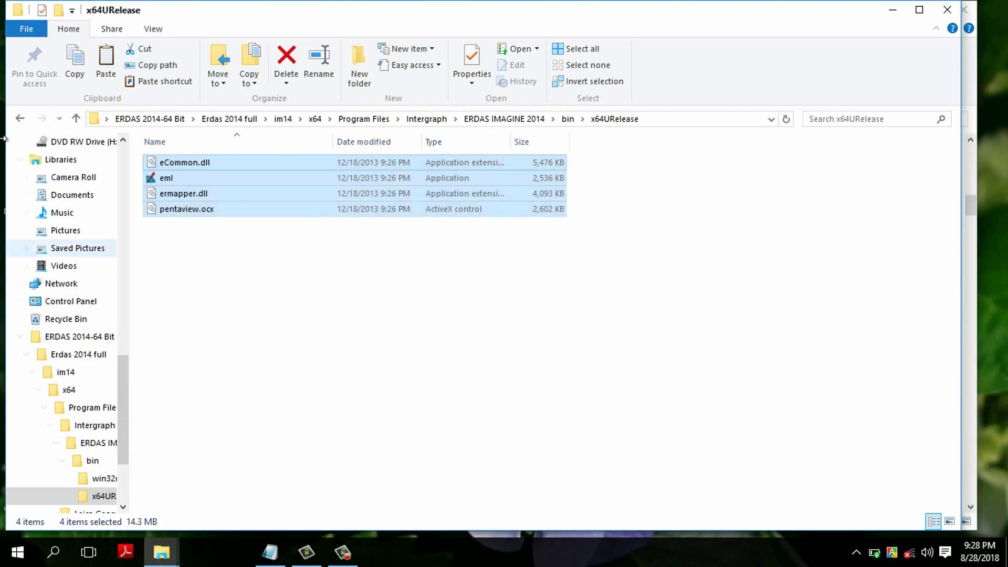
{"action": "left_click", "coordinate": [19, 122]}
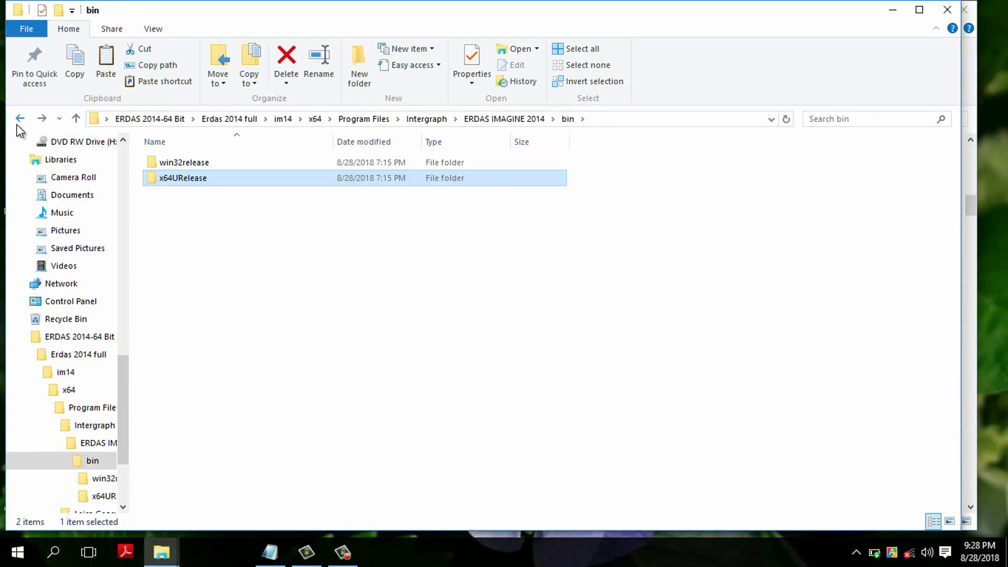
{"action": "left_click", "coordinate": [19, 122]}
{"action": "left_click", "coordinate": [19, 122]}
{"action": "left_click", "coordinate": [19, 121]}
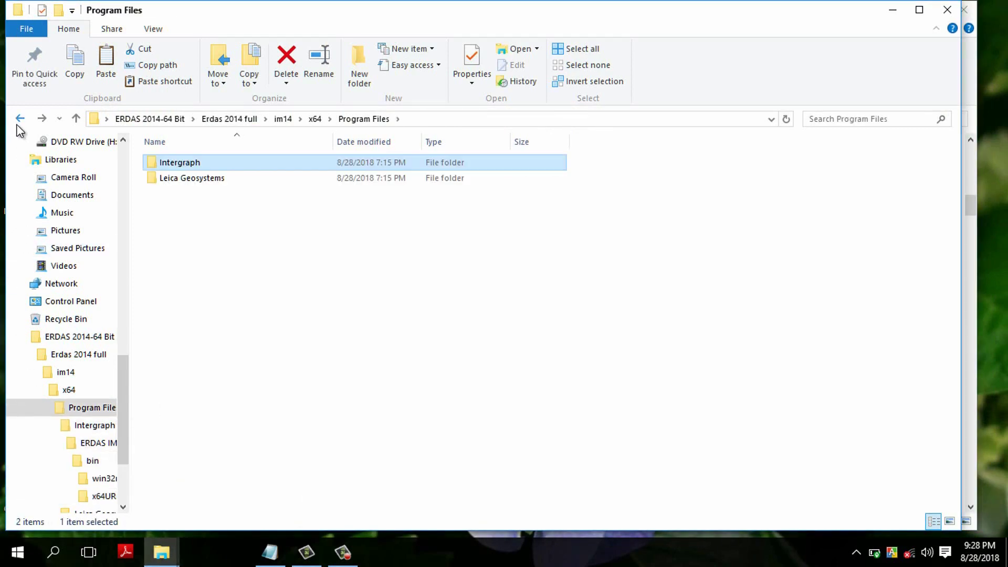
{"action": "double_click", "coordinate": [182, 177]}
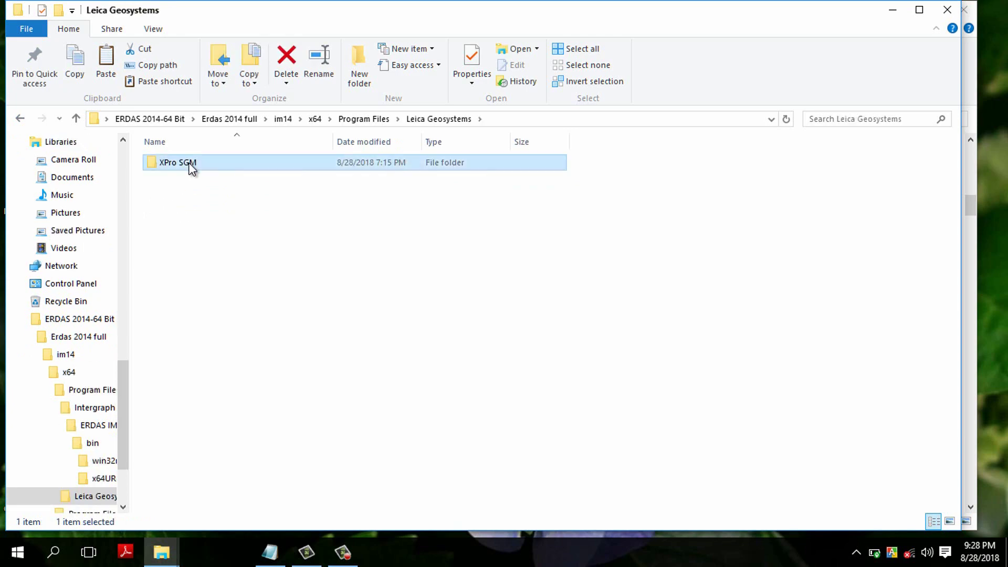
{"action": "double_click", "coordinate": [191, 167]}
{"action": "left_click", "coordinate": [192, 166]}
{"action": "right_click", "coordinate": [188, 162]}
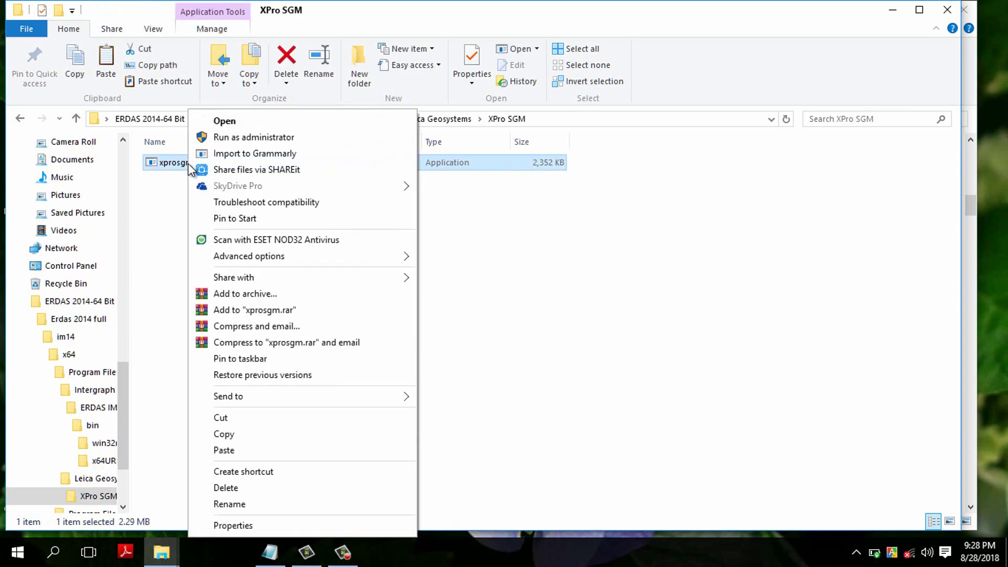
{"action": "left_click", "coordinate": [237, 433]}
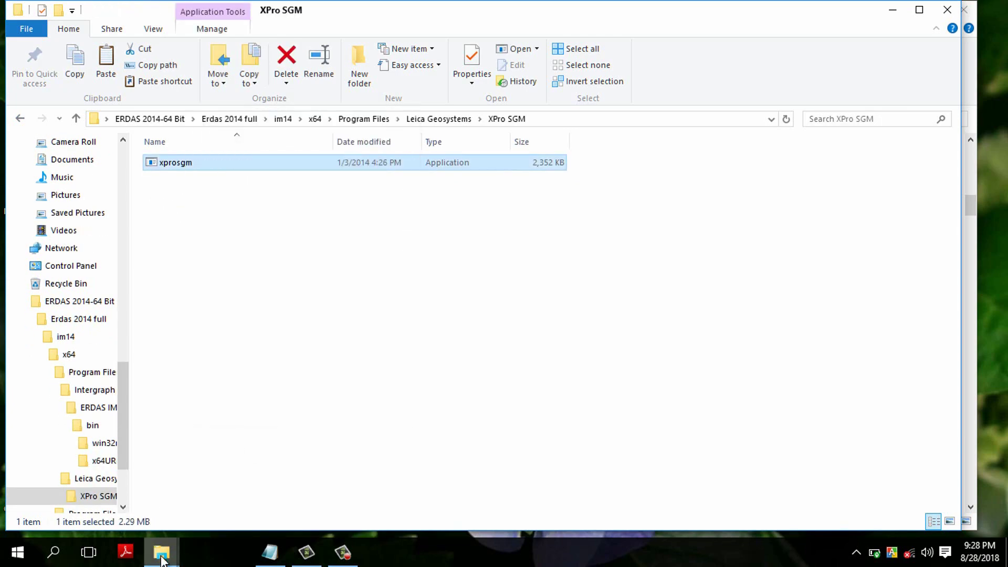
In the window showing the installed files, open the XPro SGM folder under C: Program Files > Leica Geosystems
{"action": "mouse_move", "coordinate": [161, 558]}
{"action": "left_click", "coordinate": [355, 506]}
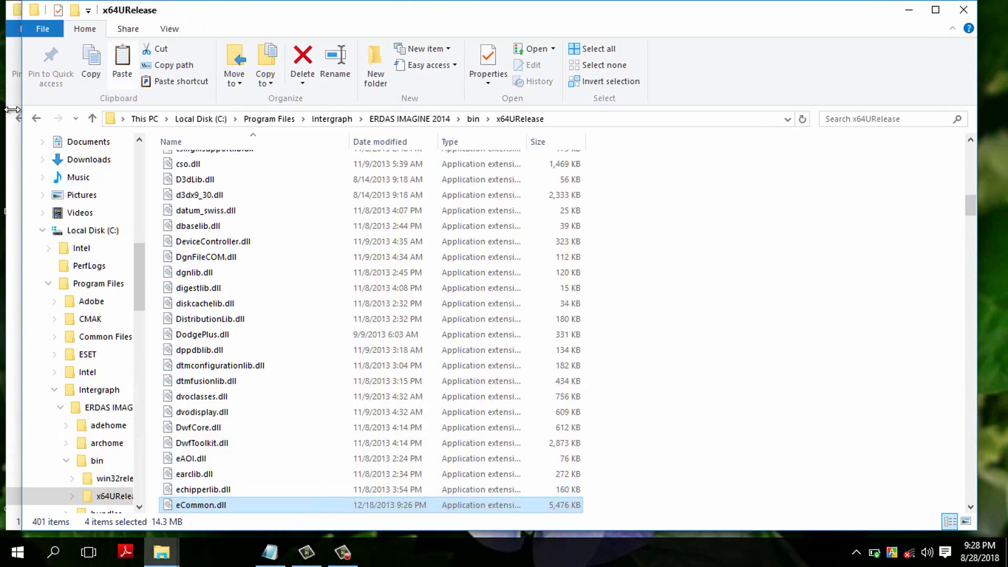
{"action": "left_click", "coordinate": [37, 119]}
{"action": "left_click", "coordinate": [36, 119]}
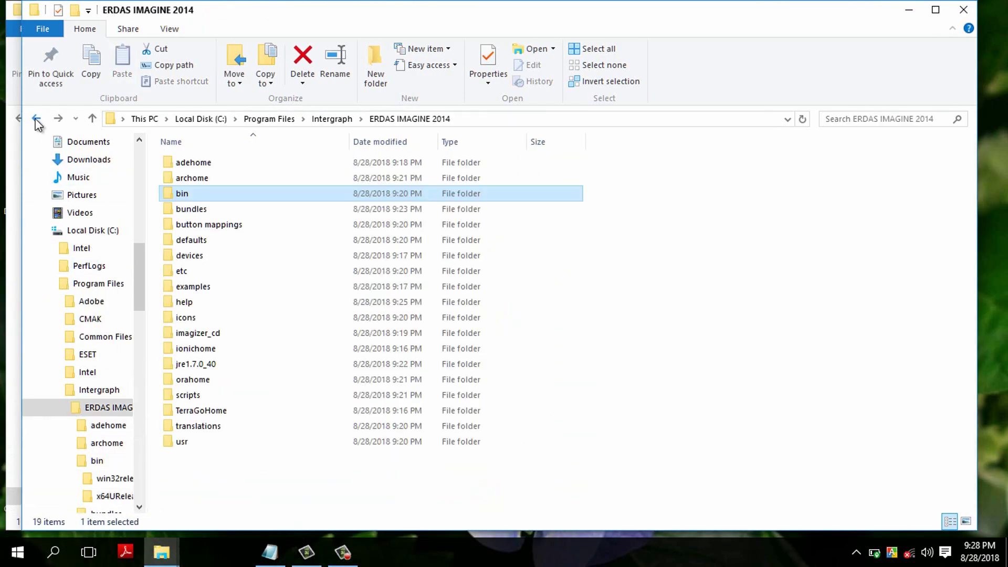
{"action": "left_click", "coordinate": [36, 119]}
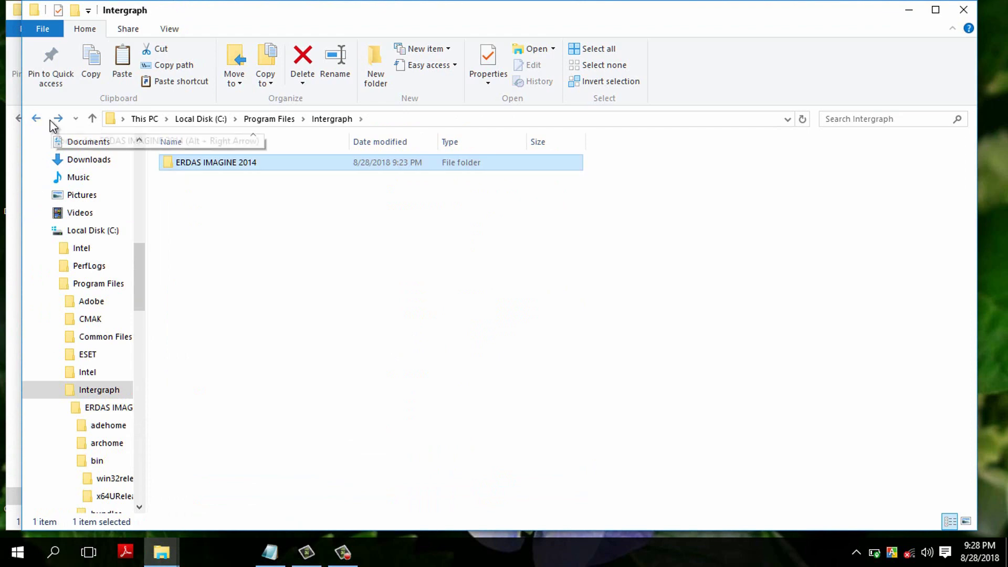
{"action": "left_click", "coordinate": [36, 119]}
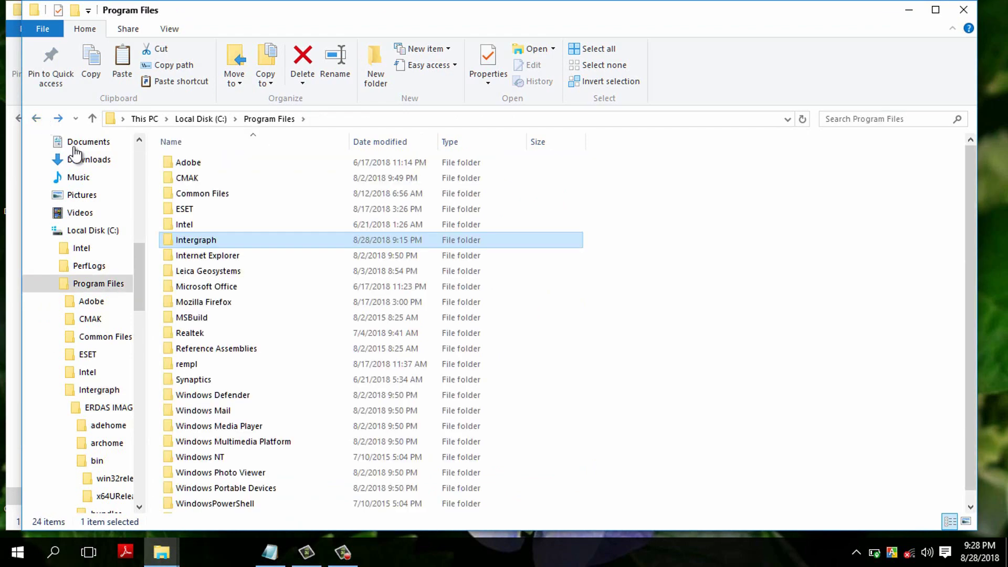
{"action": "double_click", "coordinate": [219, 272]}
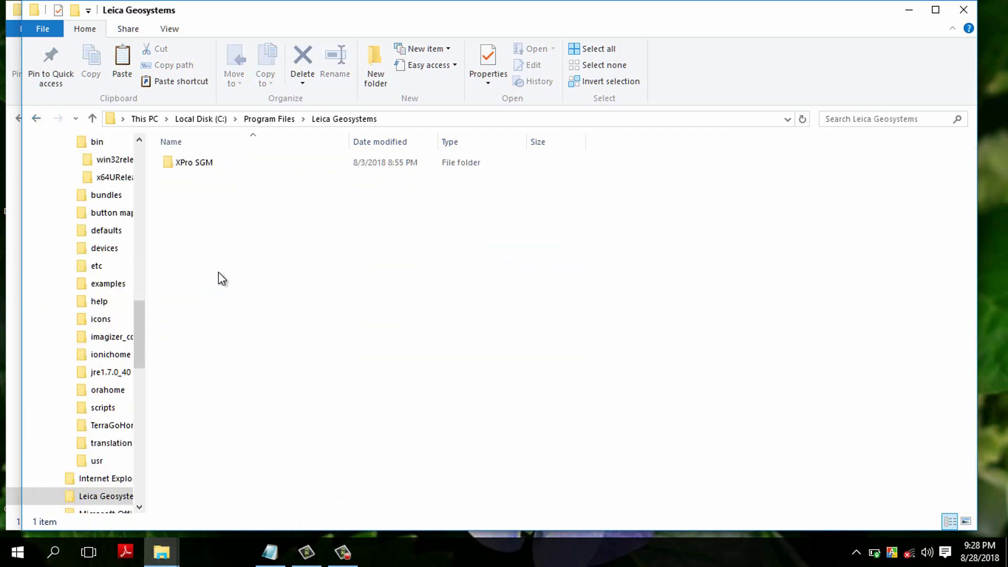
{"action": "left_click", "coordinate": [218, 165]}
{"action": "double_click", "coordinate": [218, 164]}
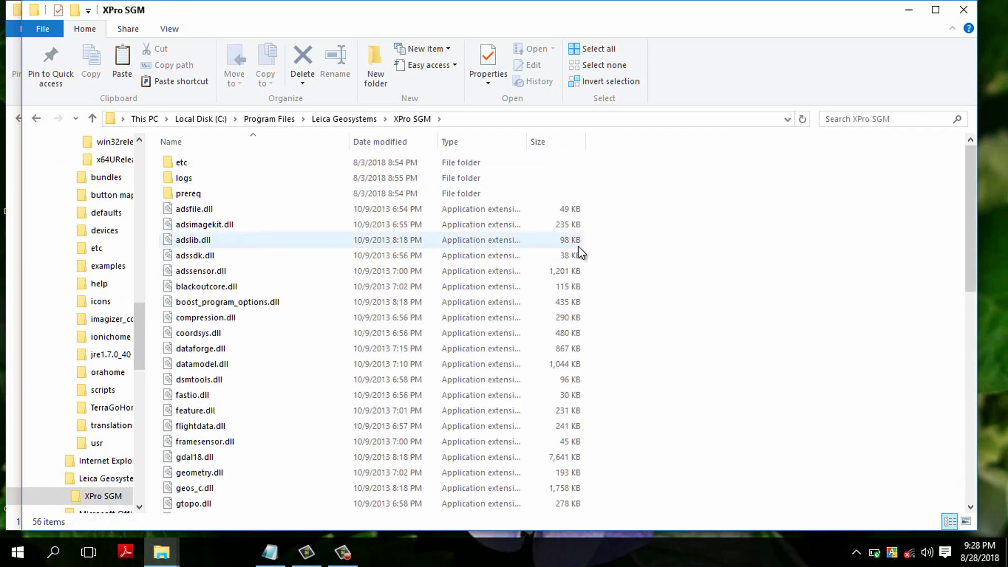
Paste xprosgm into the installed XPro SGM folder, replacing the existing file with administrator permission
{"action": "right_click", "coordinate": [634, 233]}
{"action": "left_click", "coordinate": [677, 337]}
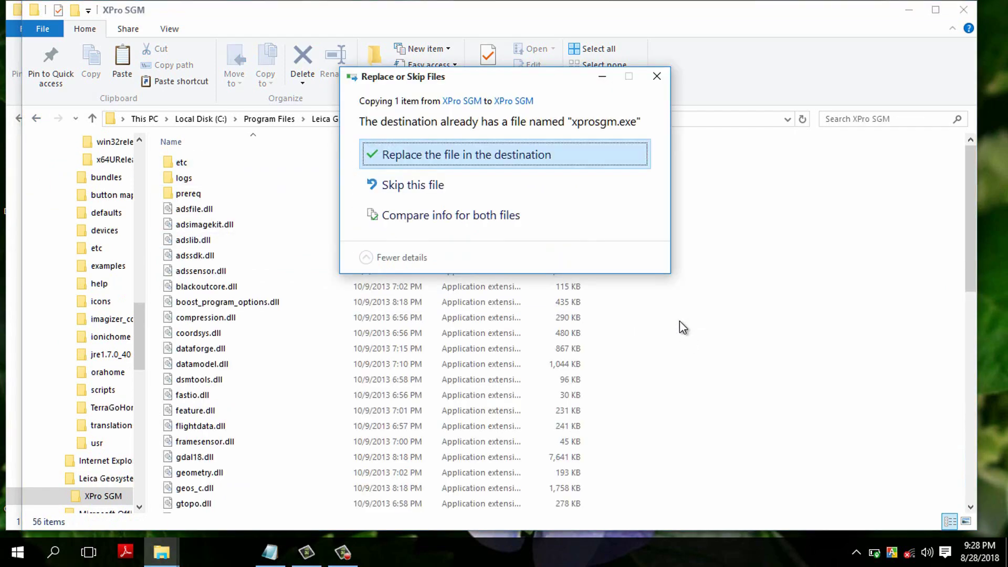
{"action": "left_click", "coordinate": [559, 158]}
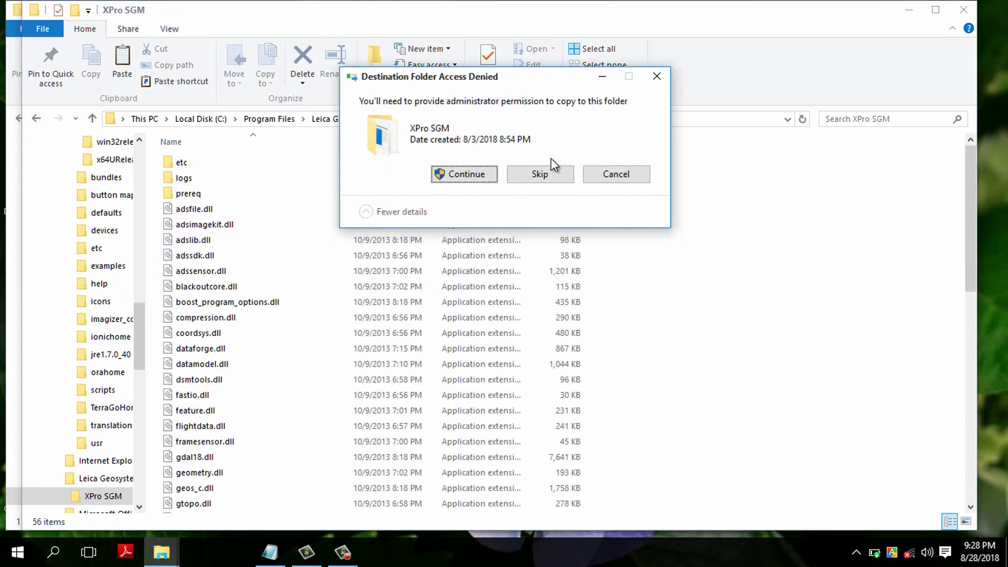
{"action": "left_click", "coordinate": [473, 177]}
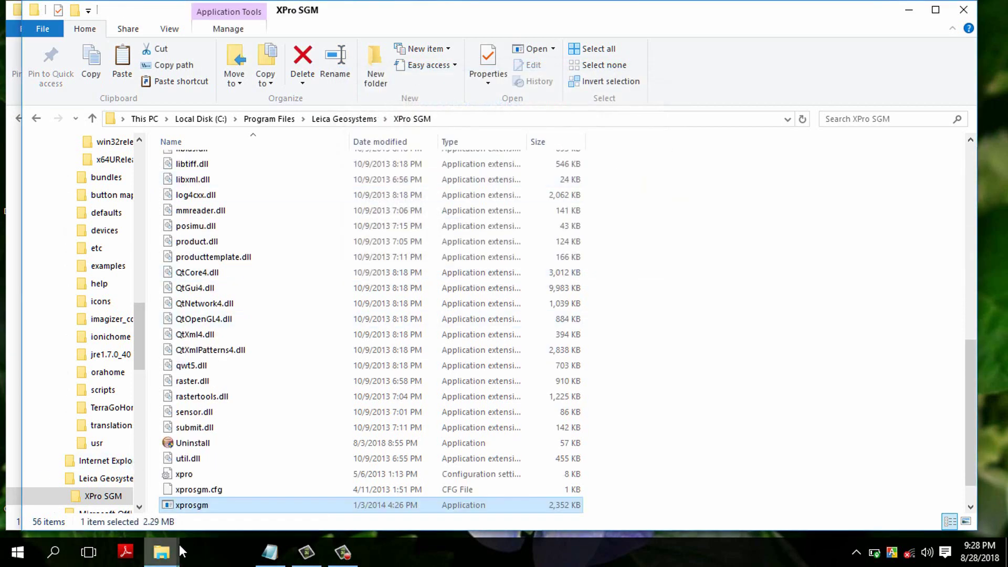
In the supplied im14 x64 folder, open Program Files (x86) > Common Files > Intergraph > Licensing > 11.11.1 > Program
{"action": "mouse_move", "coordinate": [178, 544]}
{"action": "left_click", "coordinate": [221, 478]}
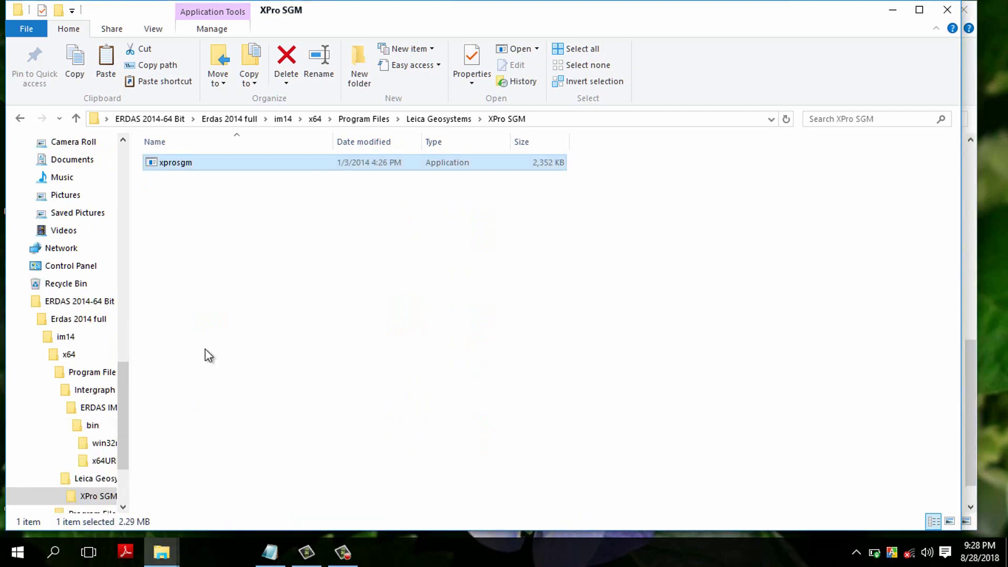
{"action": "left_click", "coordinate": [20, 118]}
{"action": "left_click", "coordinate": [20, 119]}
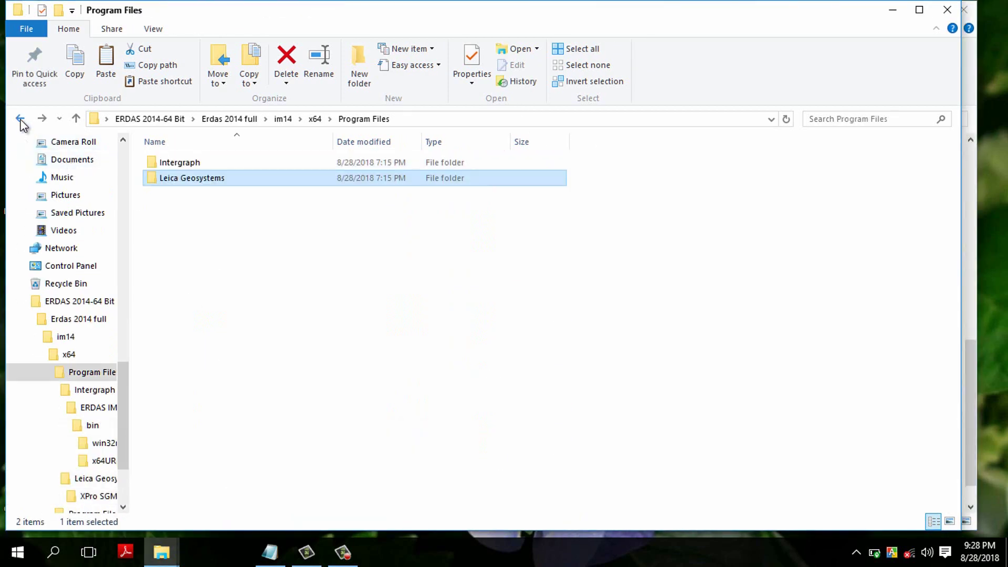
{"action": "left_click", "coordinate": [20, 118]}
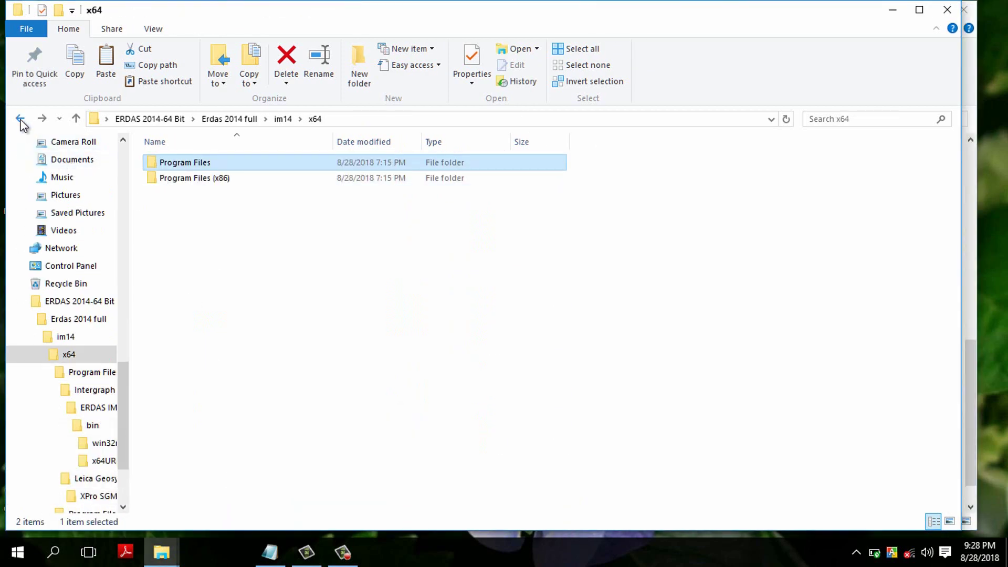
{"action": "double_click", "coordinate": [204, 180]}
{"action": "double_click", "coordinate": [195, 161]}
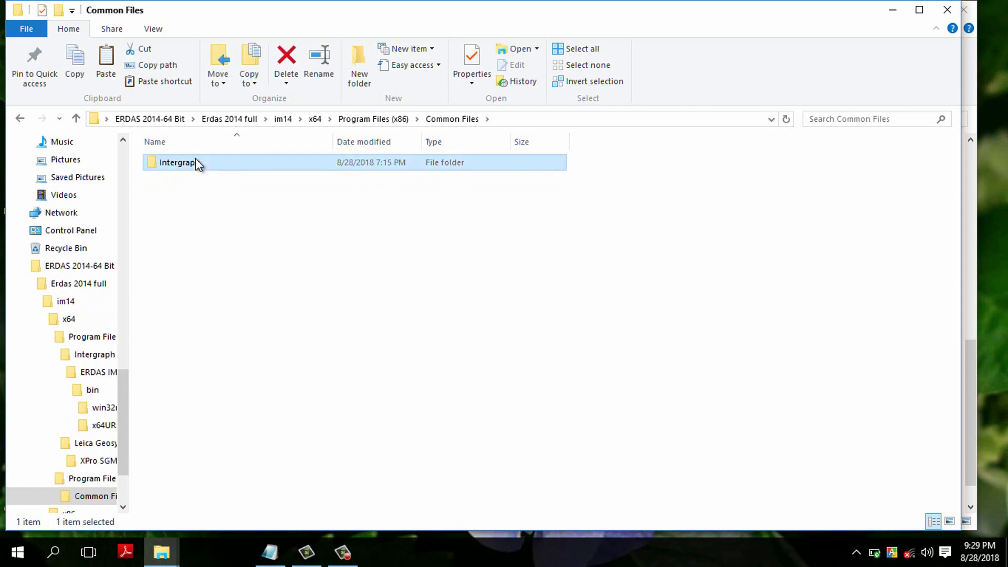
{"action": "double_click", "coordinate": [196, 162]}
{"action": "double_click", "coordinate": [195, 161]}
{"action": "double_click", "coordinate": [195, 160]}
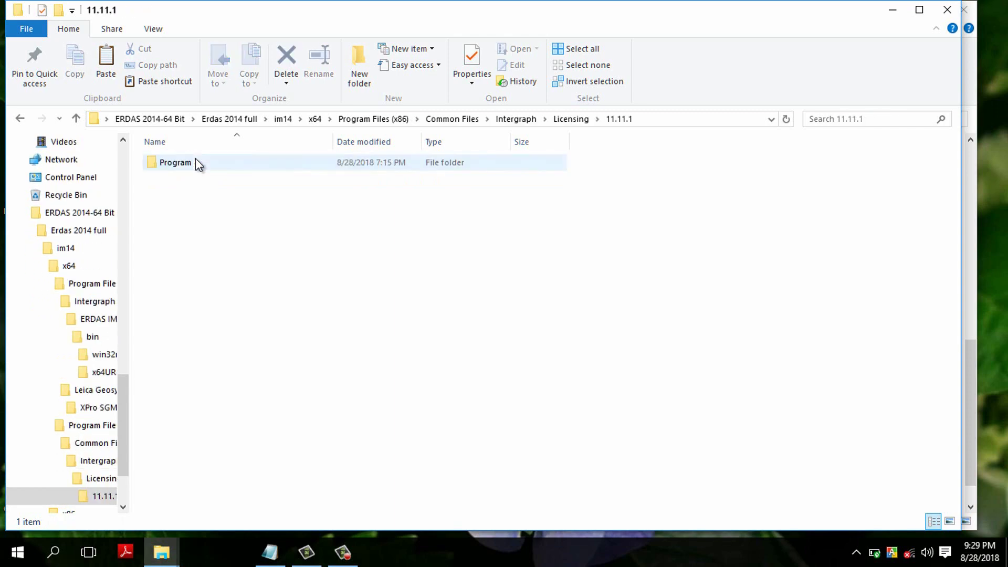
{"action": "double_click", "coordinate": [195, 161]}
Copy the LicStatusRpt and ShowHostID applications from the supplied Program folder
{"action": "left_click_drag", "start_coordinate": [236, 228], "coordinate": [173, 163]}
{"action": "right_click", "coordinate": [174, 163]}
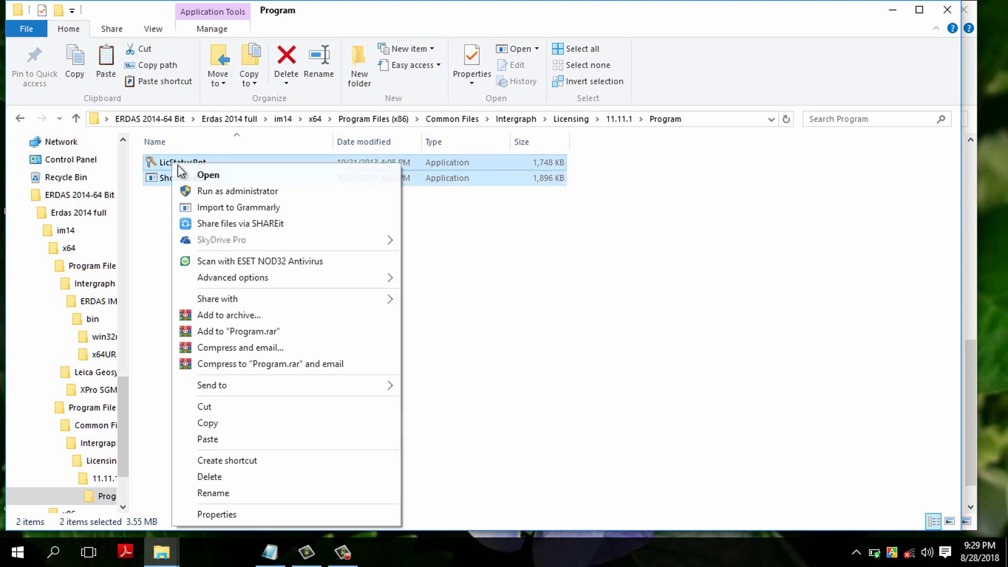
{"action": "left_click", "coordinate": [233, 417]}
In the installed files window, open C: Program Files (x86) > Common Files > Intergraph > Licensing > 11.11.1 > Program
{"action": "mouse_move", "coordinate": [168, 555]}
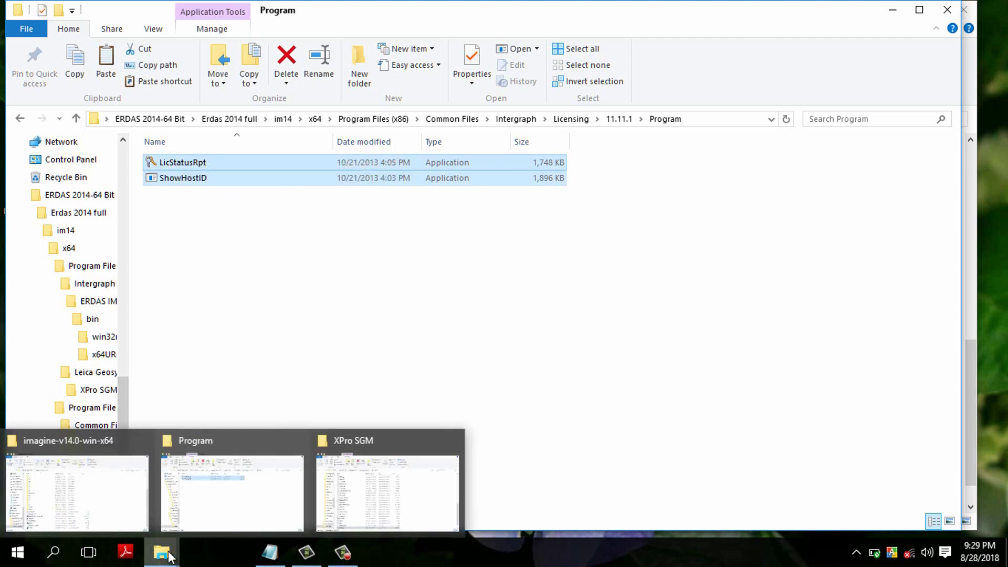
{"action": "left_click", "coordinate": [436, 474]}
{"action": "left_click", "coordinate": [37, 118]}
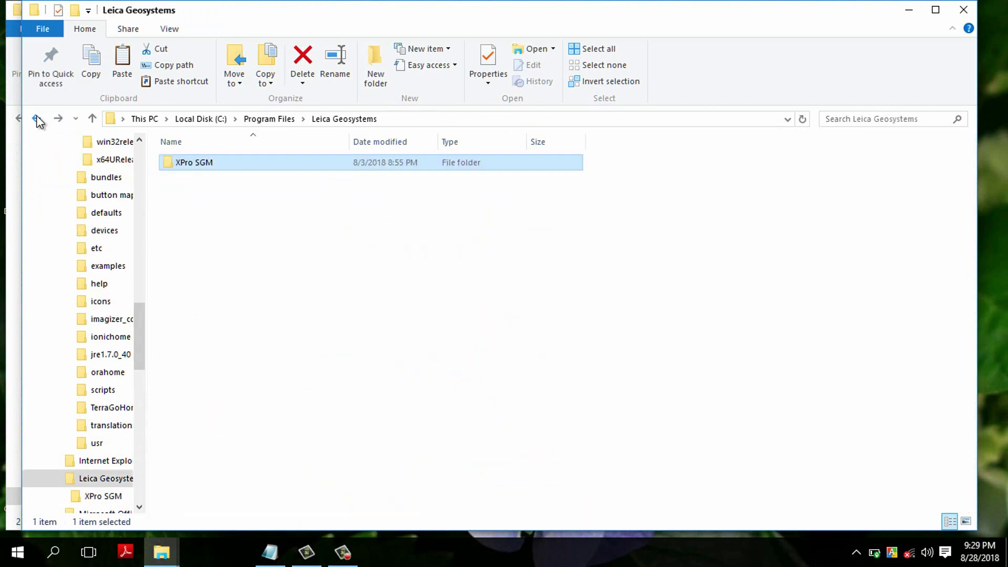
{"action": "left_click", "coordinate": [36, 118]}
{"action": "left_click", "coordinate": [36, 118]}
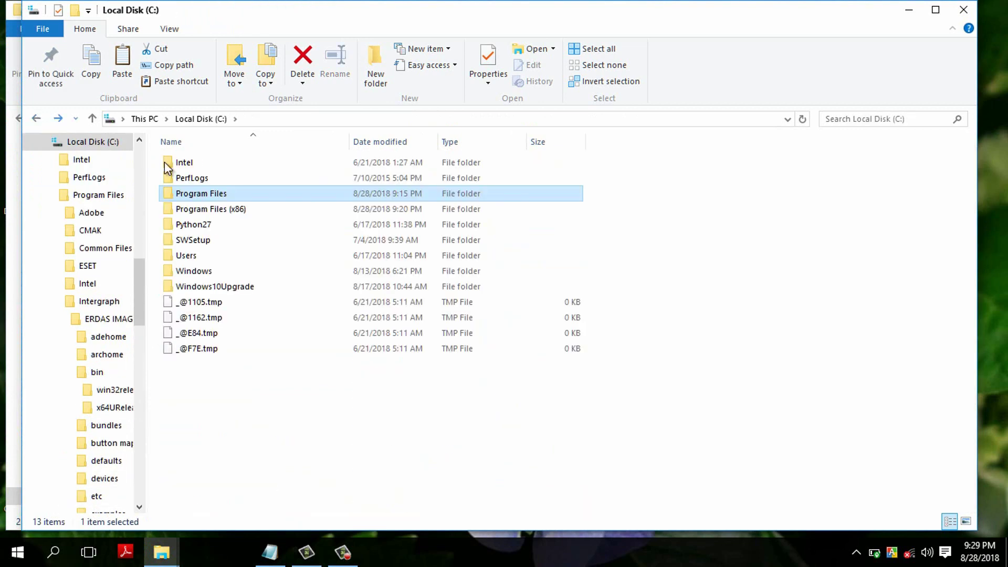
{"action": "double_click", "coordinate": [244, 206]}
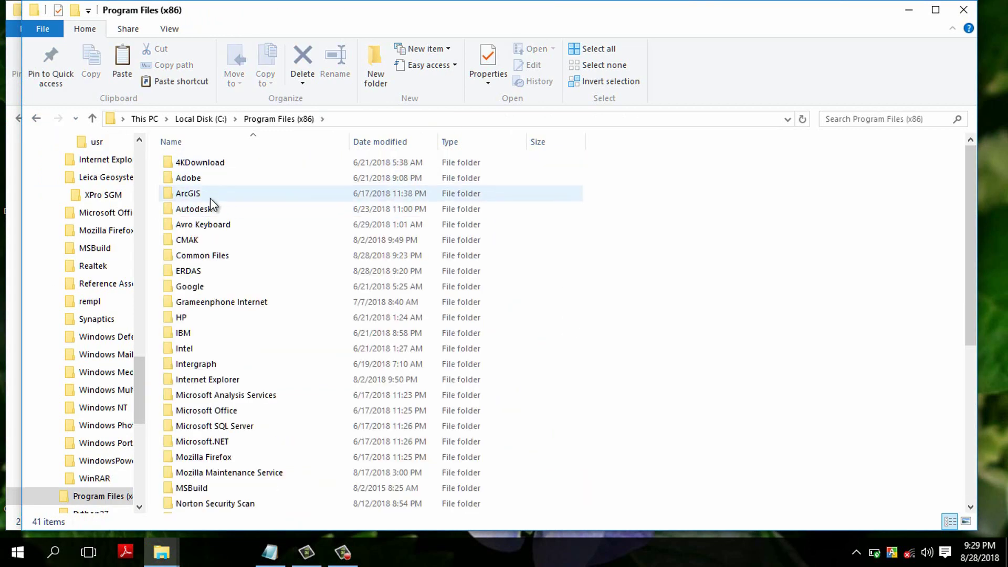
{"action": "double_click", "coordinate": [213, 254]}
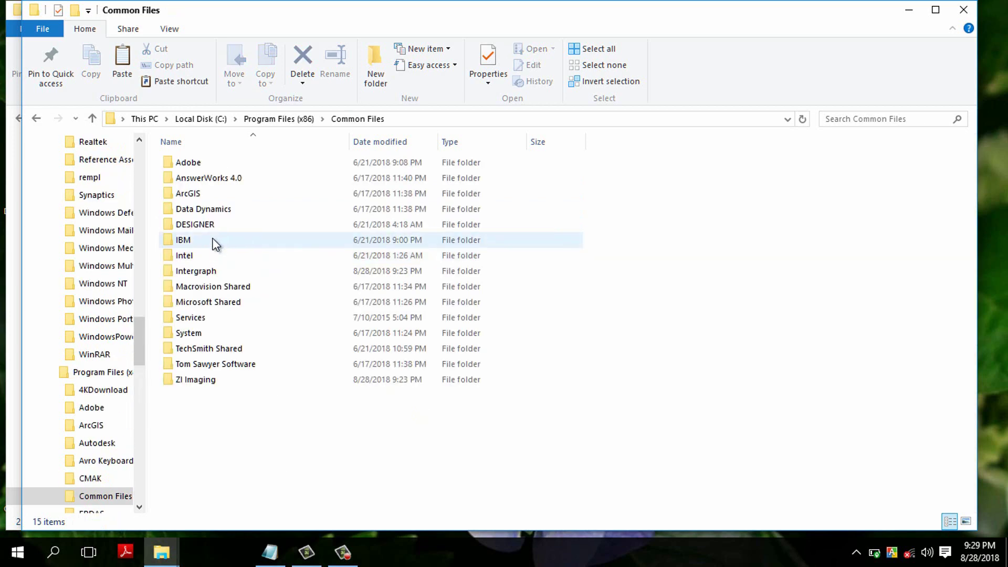
{"action": "double_click", "coordinate": [205, 269]}
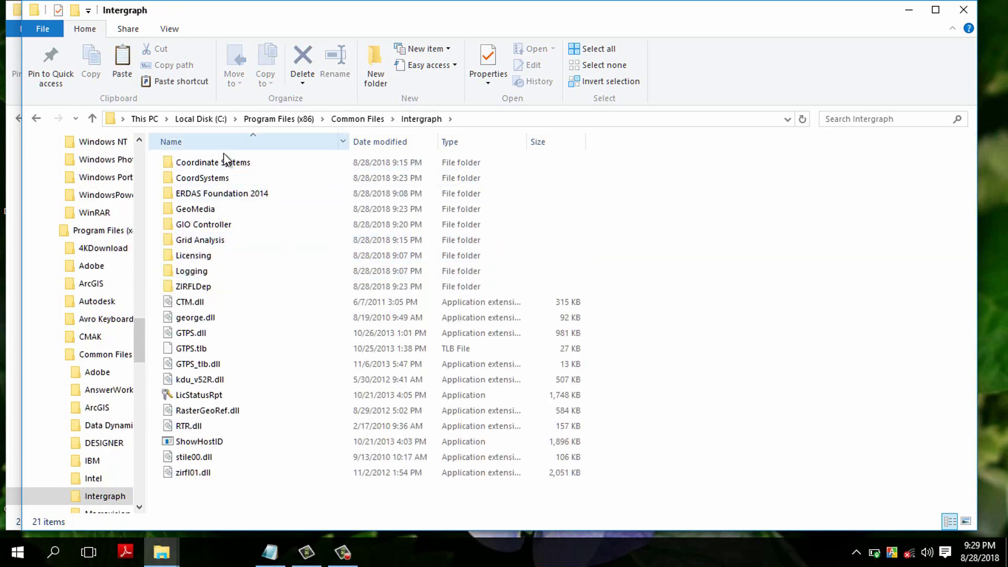
{"action": "left_click", "coordinate": [216, 256]}
{"action": "double_click", "coordinate": [217, 256]}
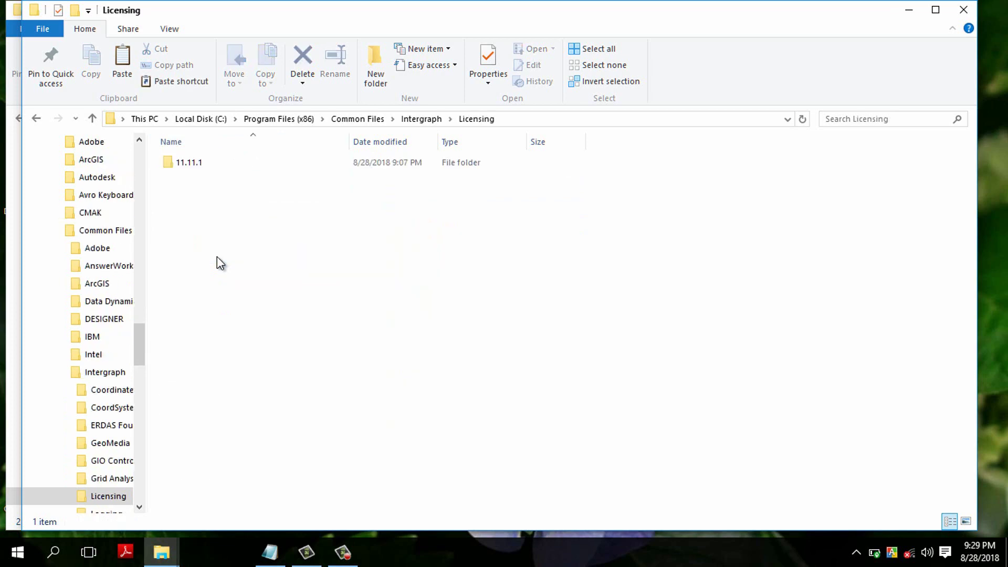
{"action": "double_click", "coordinate": [209, 160]}
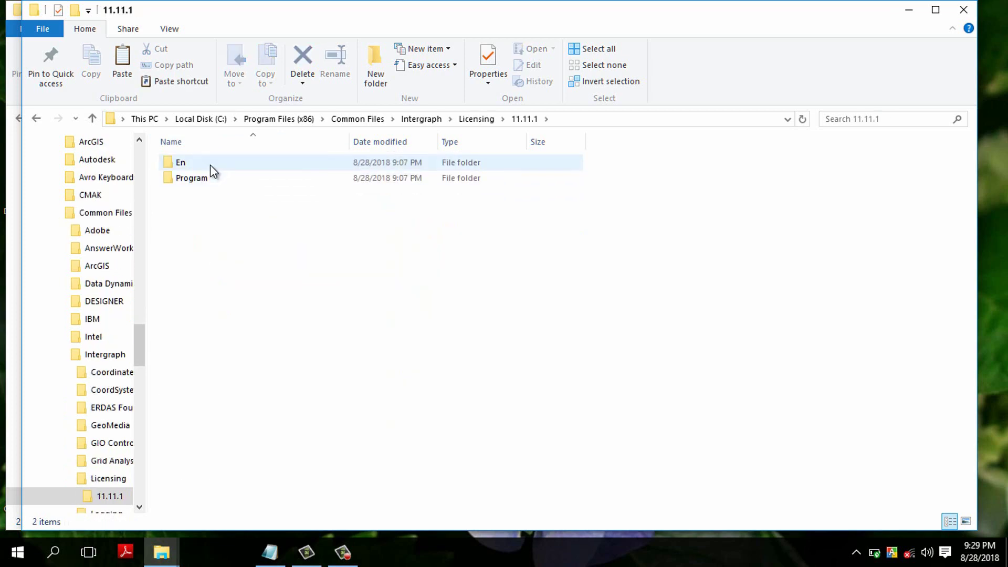
{"action": "double_click", "coordinate": [210, 176]}
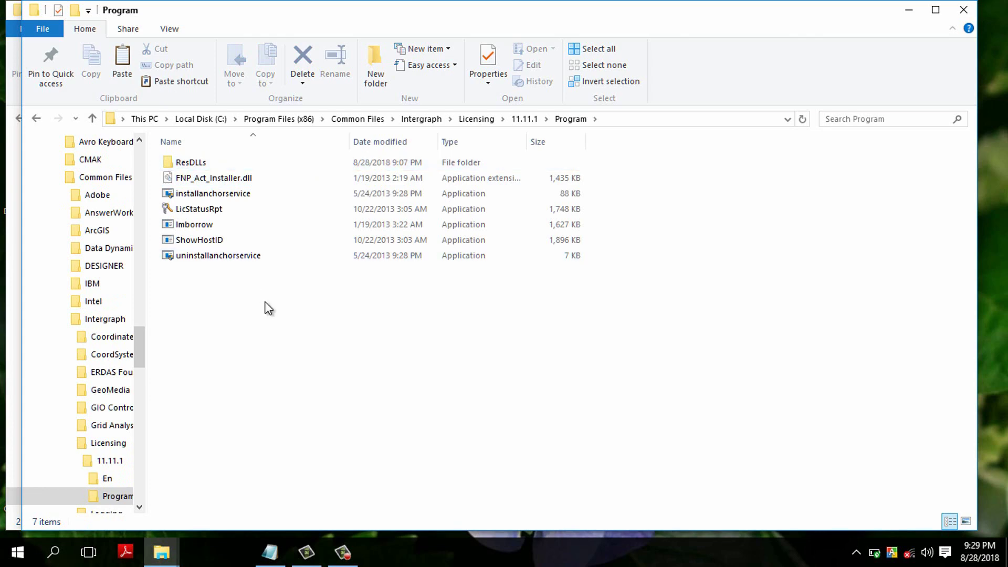
Paste LicStatusRpt and ShowHostID into the installed Program folder, replacing the same-named files with administrator permission for all current items
{"action": "right_click", "coordinate": [268, 309]}
{"action": "left_click", "coordinate": [334, 411]}
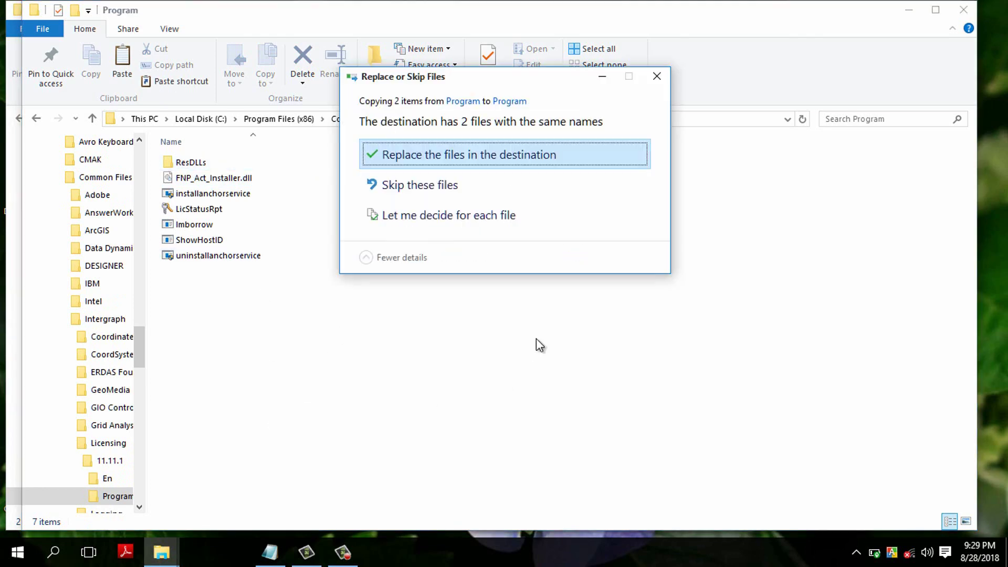
{"action": "left_click", "coordinate": [552, 156]}
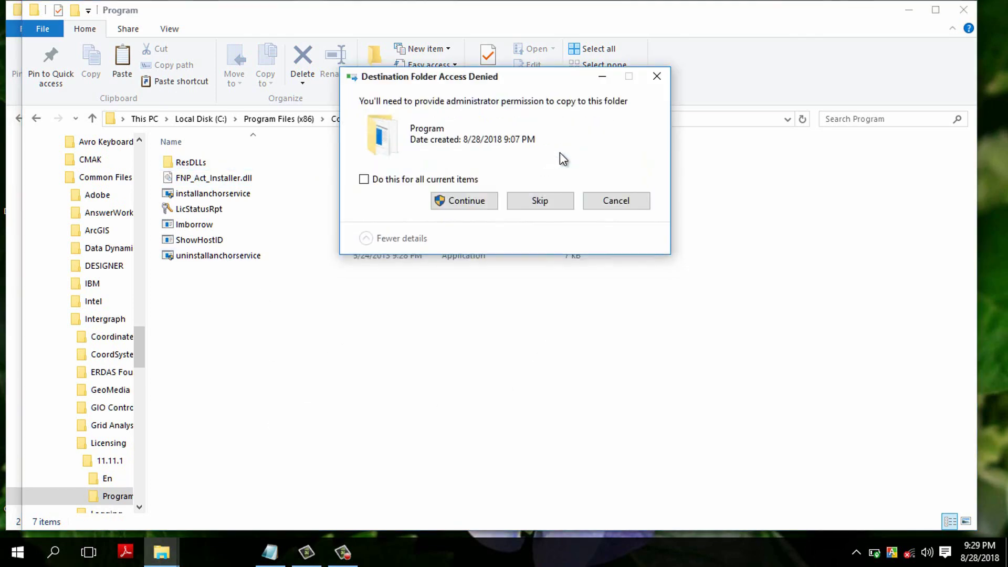
{"action": "left_click", "coordinate": [476, 204]}
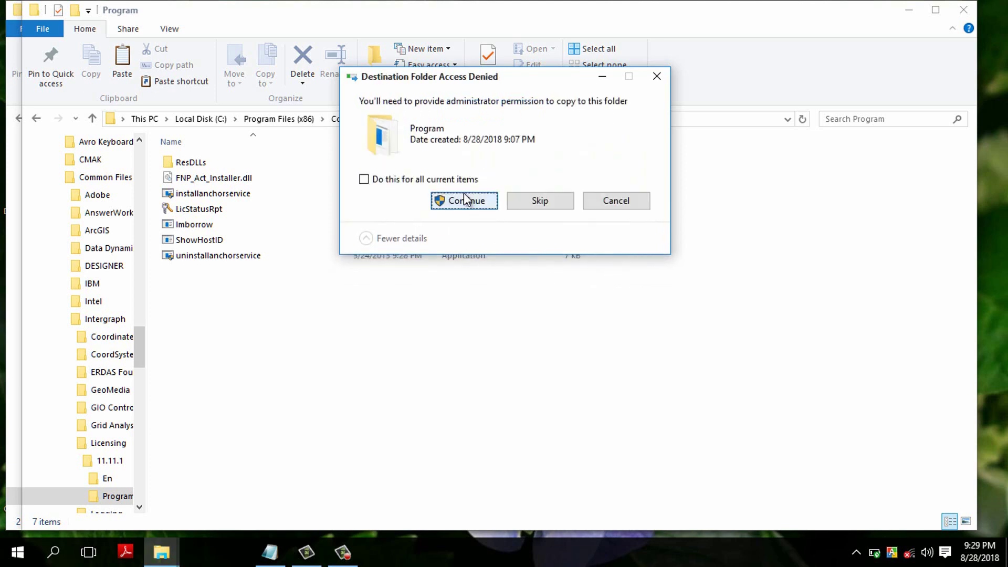
{"action": "left_click", "coordinate": [460, 183]}
{"action": "left_click", "coordinate": [472, 205]}
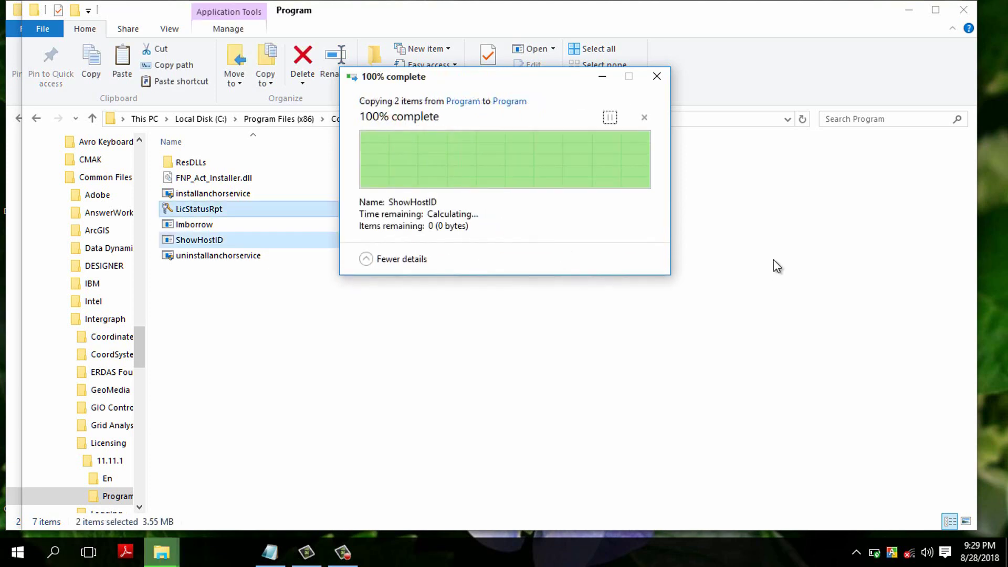
Close all the open File Explorer windows, including the installed Program folder, the supplied Program folder and imagine-v14.0-win-x64
{"action": "left_click", "coordinate": [960, 17]}
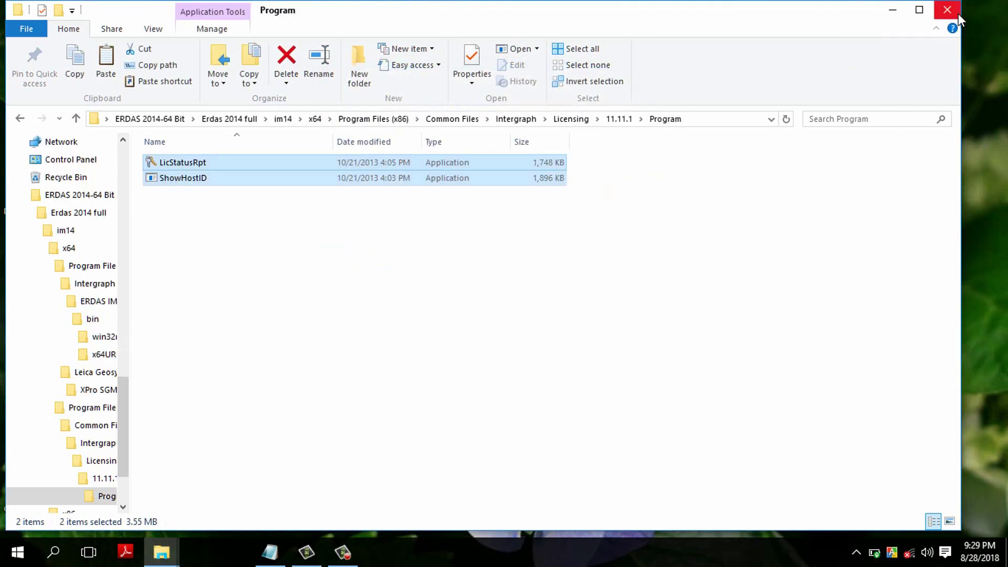
{"action": "left_click", "coordinate": [955, 7]}
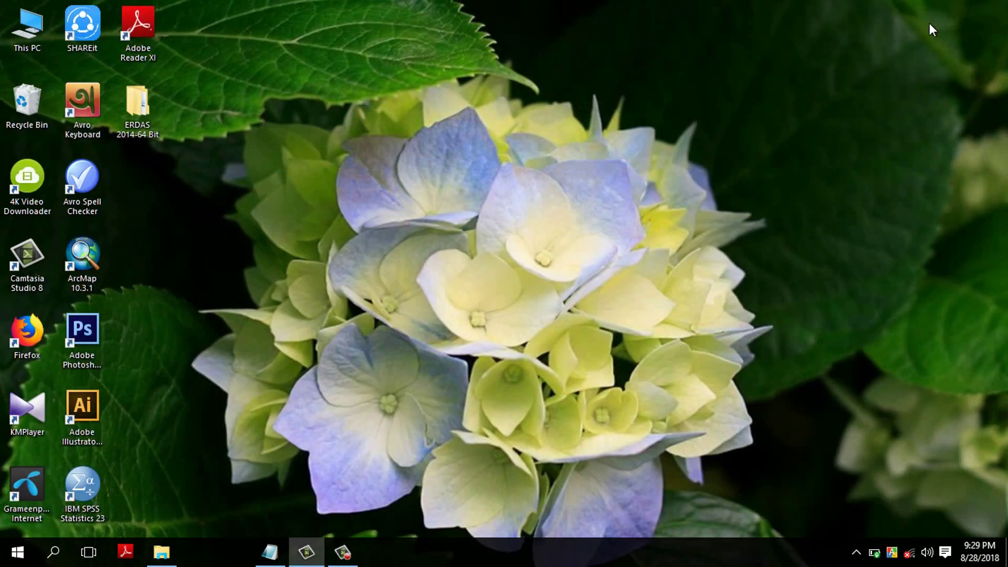
{"action": "left_click", "coordinate": [162, 551]}
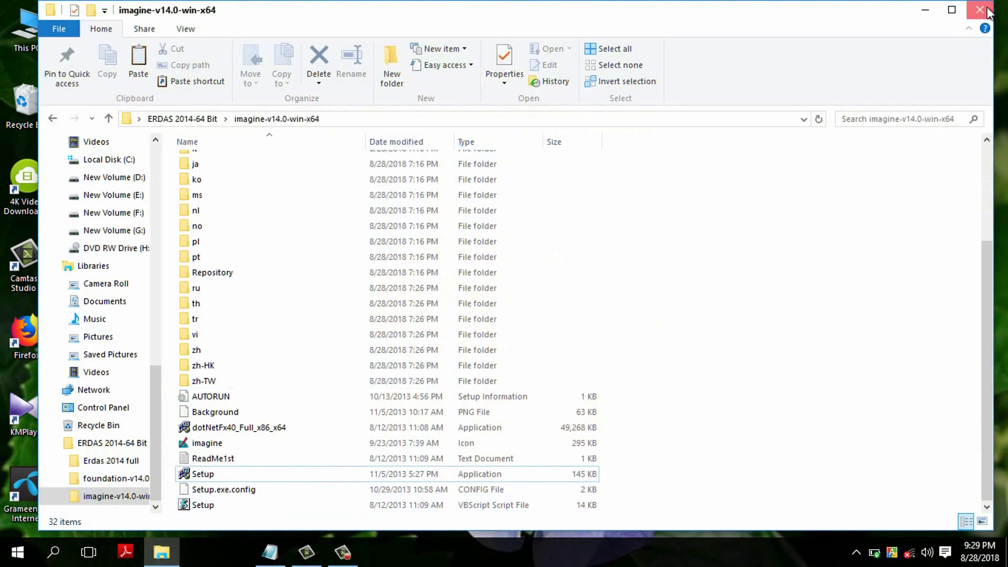
{"action": "left_click", "coordinate": [978, 8]}
Search Windows for "intergra" and open Intergraph License Administration
{"action": "left_click", "coordinate": [50, 558]}
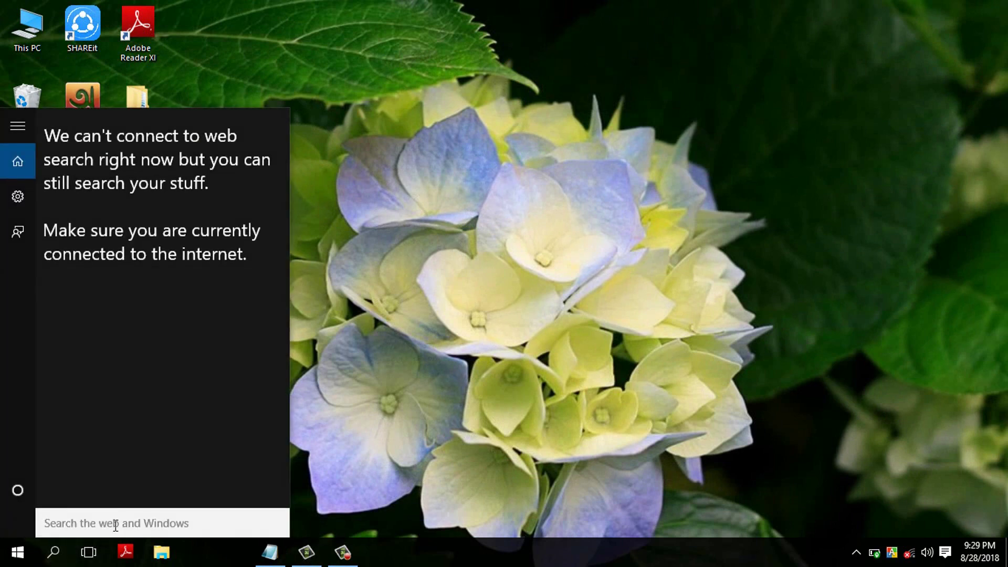
{"action": "type", "text": "in"}
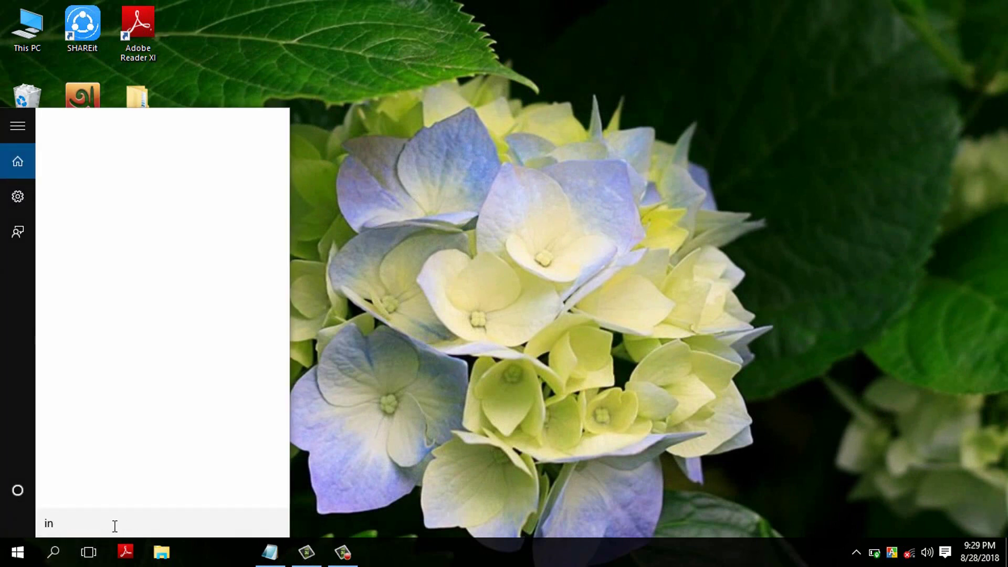
{"action": "type", "text": "tergra"}
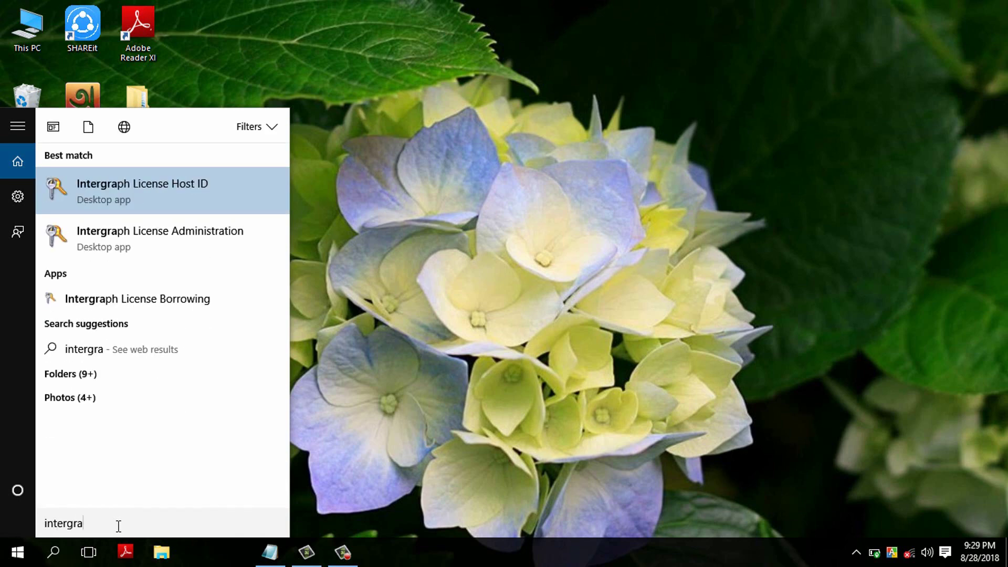
{"action": "left_click", "coordinate": [188, 246]}
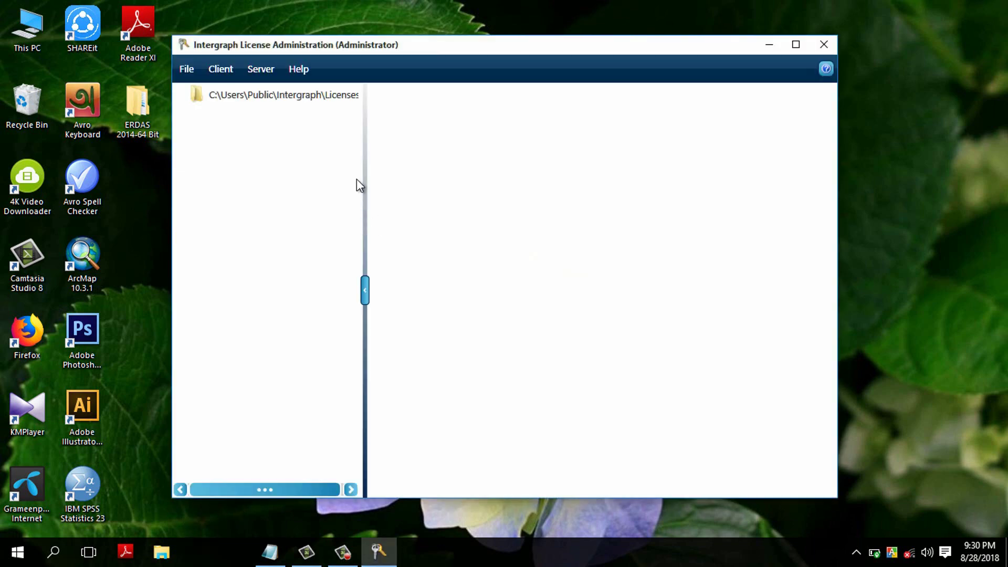
Start a license file import for C:\Users\Public\Intergraph\Licenses and browse to Desktop > ERDAS 2014-64 Bit > Erdas 2014 full > im14
{"action": "left_click", "coordinate": [325, 97]}
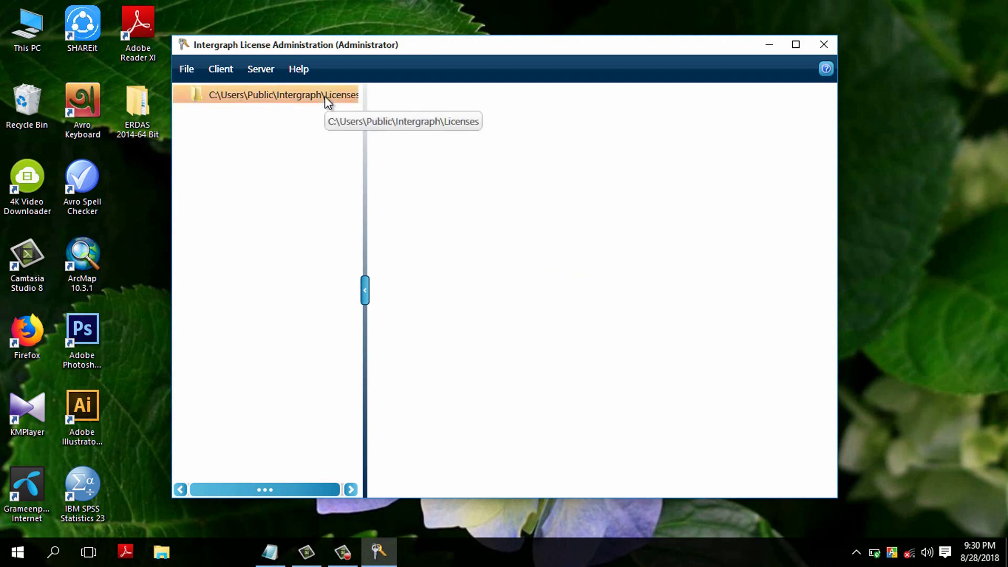
{"action": "left_click", "coordinate": [324, 96]}
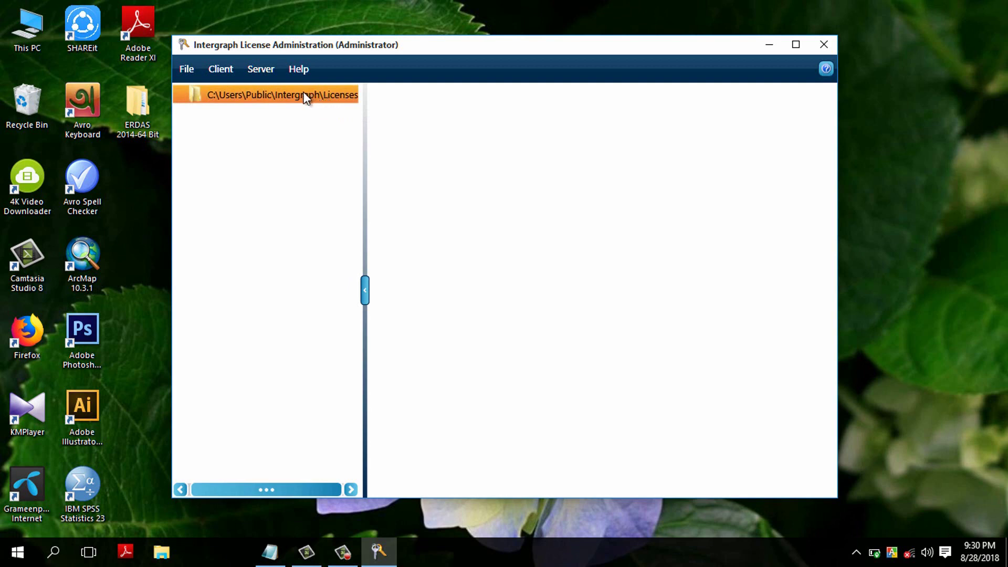
{"action": "left_click", "coordinate": [188, 74]}
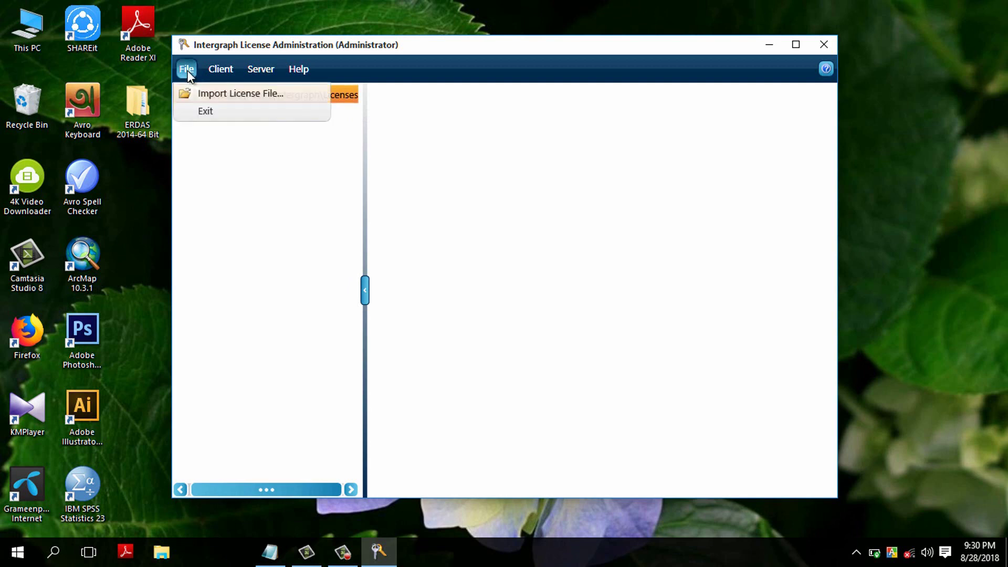
{"action": "left_click", "coordinate": [219, 93]}
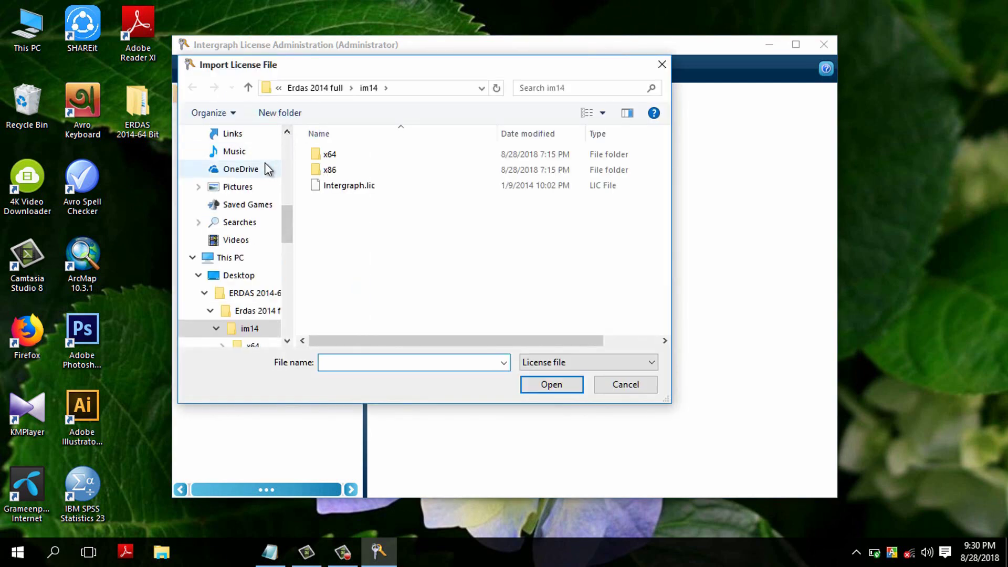
{"action": "scroll", "coordinate": [265, 168], "scroll_direction": "up", "scroll_amount": 3}
{"action": "left_click", "coordinate": [255, 206]}
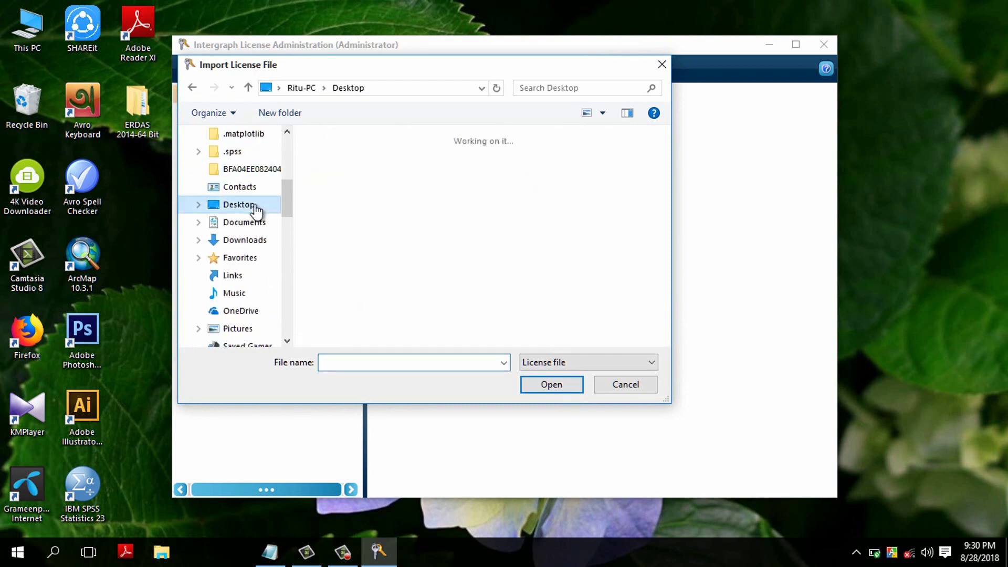
{"action": "double_click", "coordinate": [329, 192]}
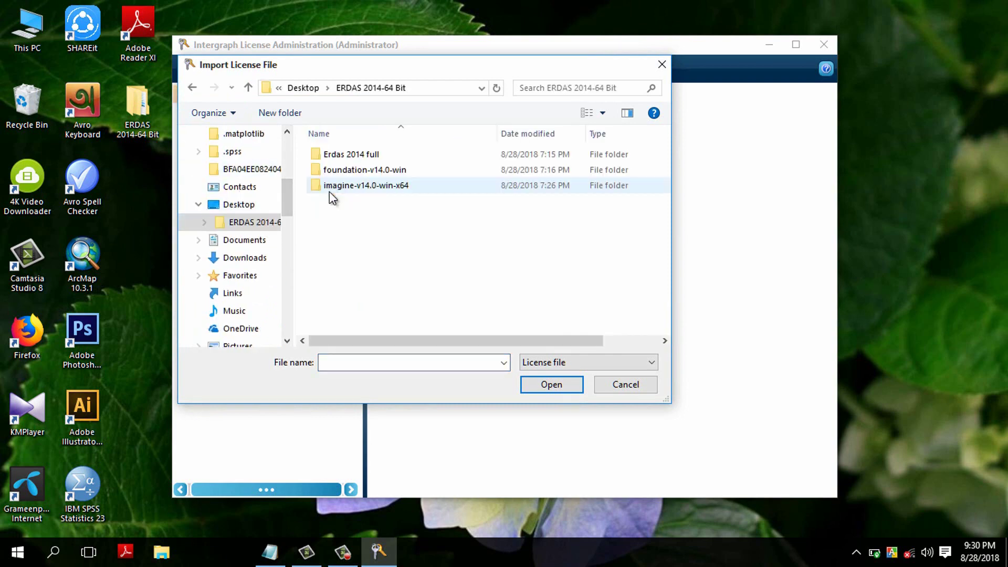
{"action": "double_click", "coordinate": [331, 155]}
{"action": "double_click", "coordinate": [329, 152]}
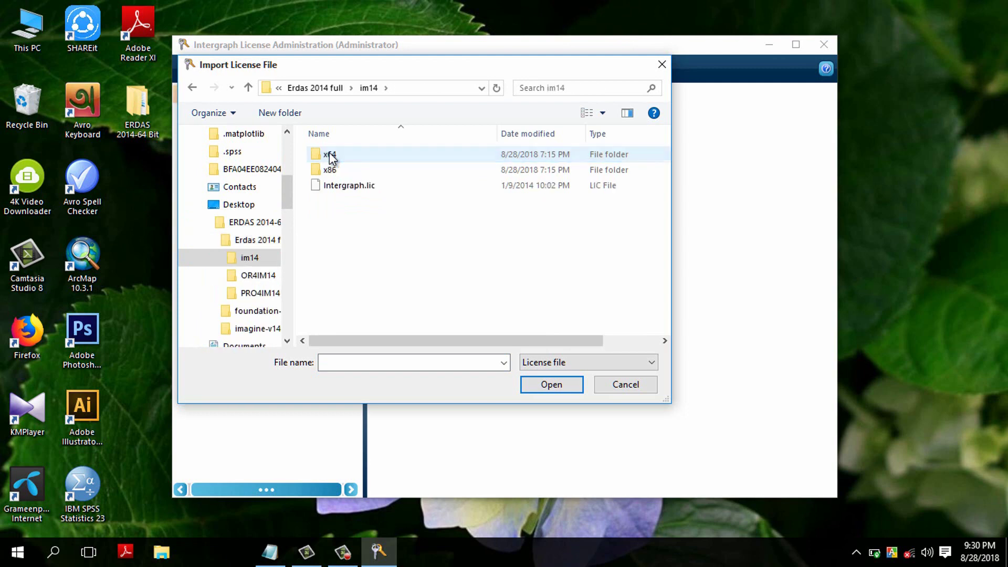
Import the Intergraph.lic license file from im14 and close Intergraph License Administration
{"action": "left_click", "coordinate": [340, 185]}
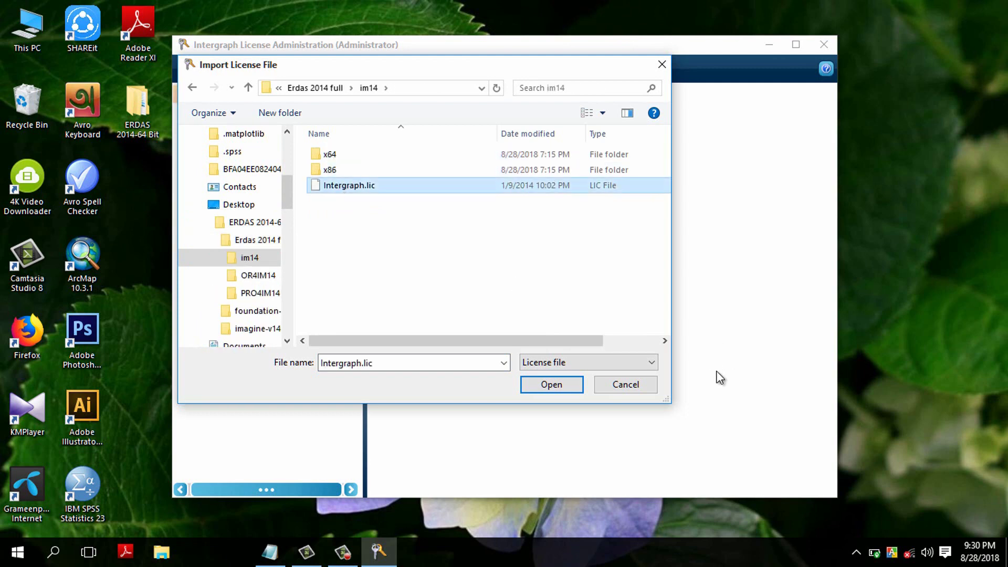
{"action": "left_click", "coordinate": [573, 384]}
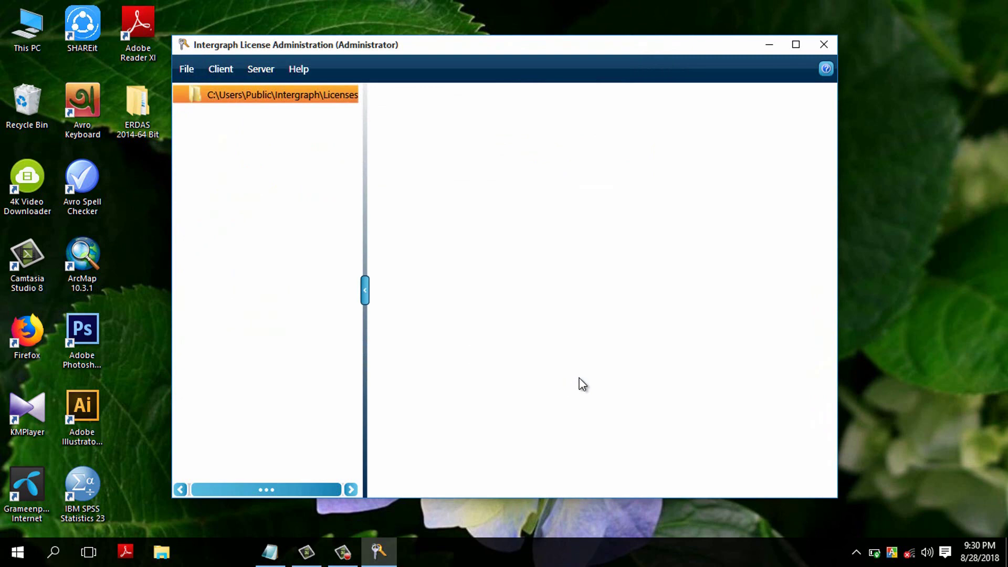
{"action": "left_click", "coordinate": [823, 44]}
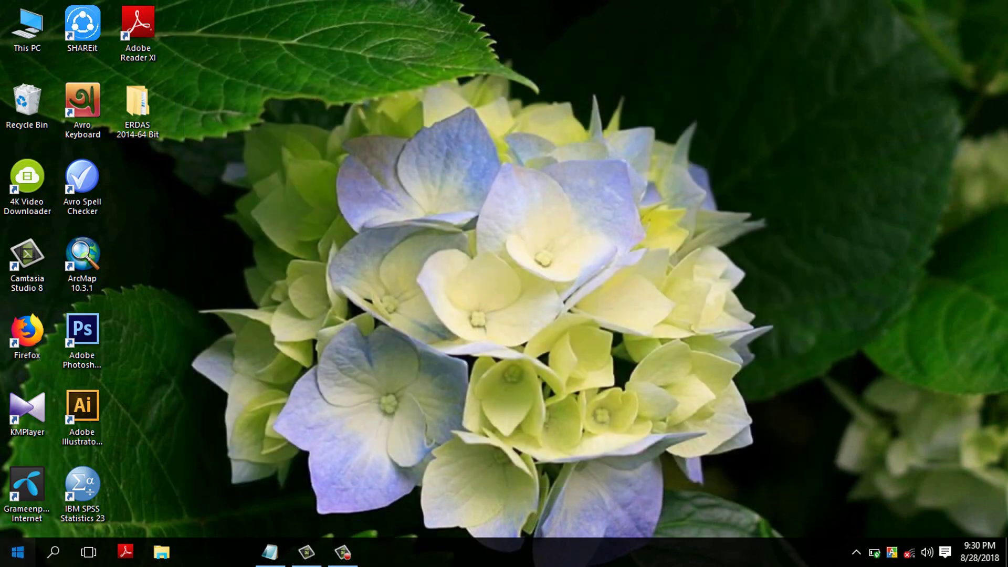
Launch ERDAS IMAGINE 2014 in a maximised window to check that it runs, and quit without saving the session
{"action": "left_click", "coordinate": [17, 551]}
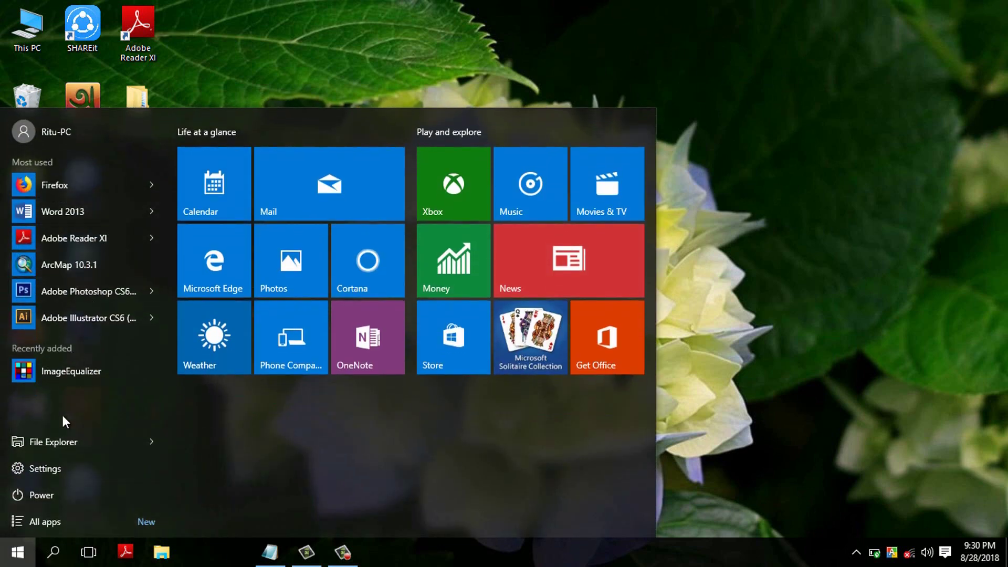
{"action": "left_click", "coordinate": [55, 519]}
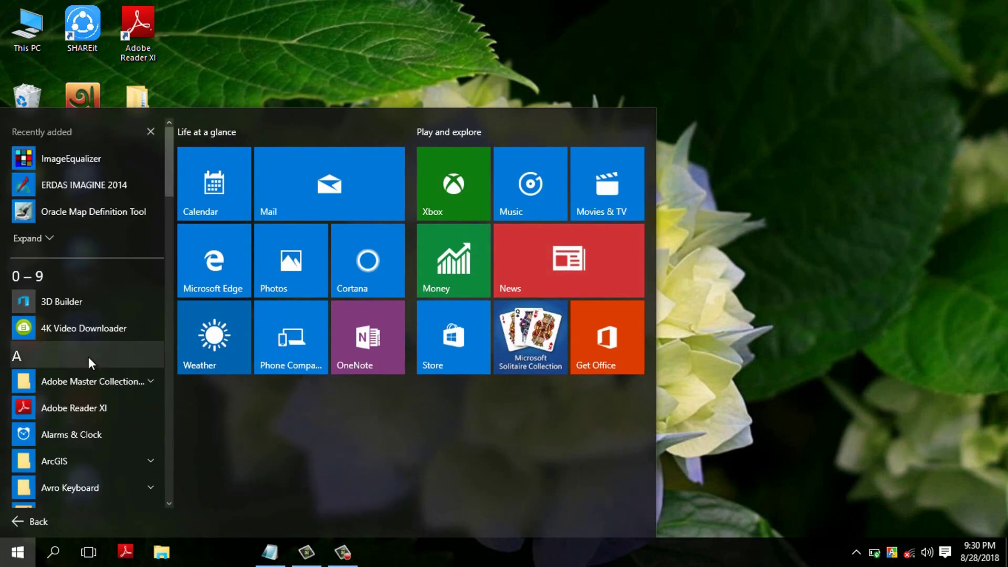
{"action": "left_click", "coordinate": [100, 186]}
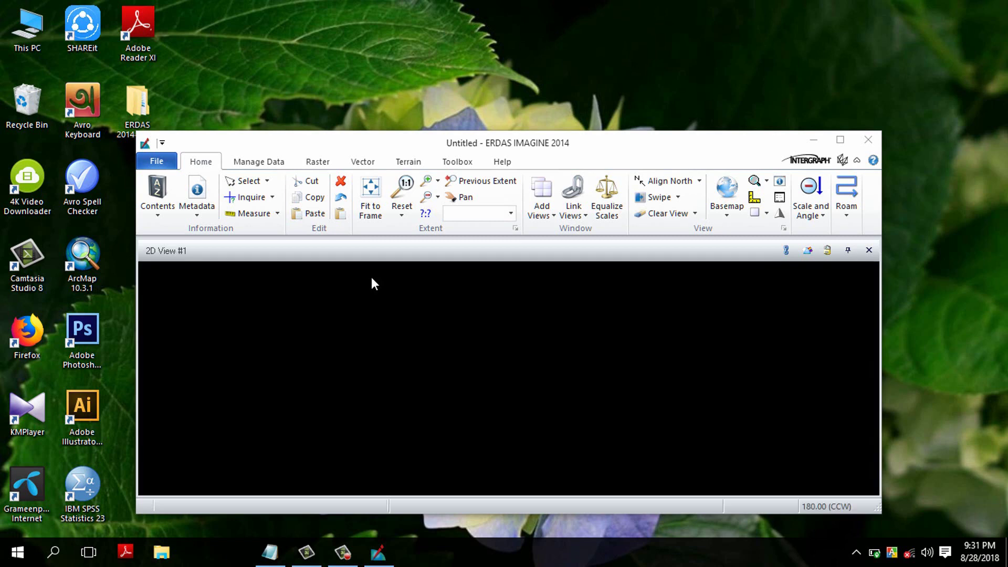
{"action": "left_click", "coordinate": [840, 140]}
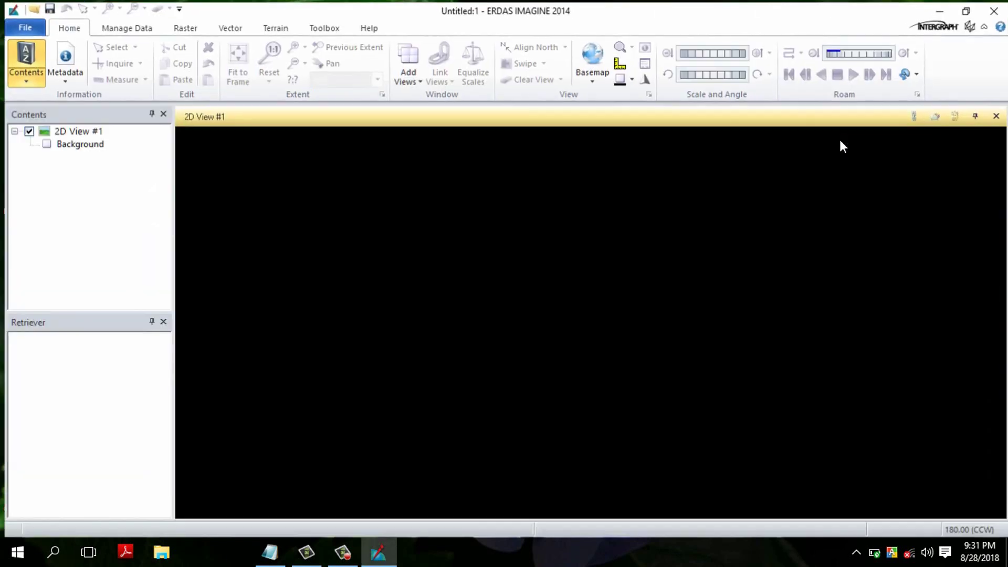
{"action": "left_click", "coordinate": [994, 9]}
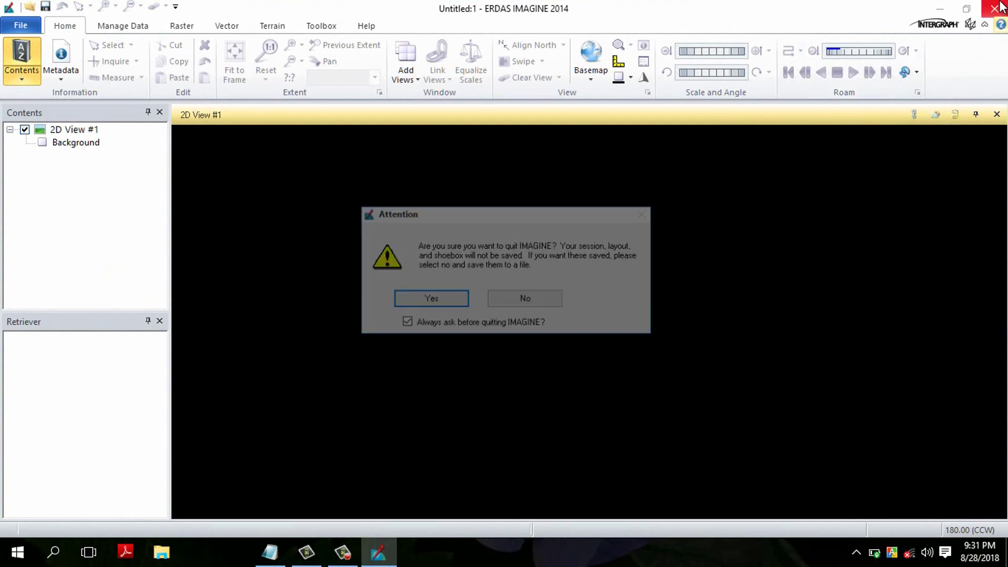
{"action": "left_click", "coordinate": [430, 300]}
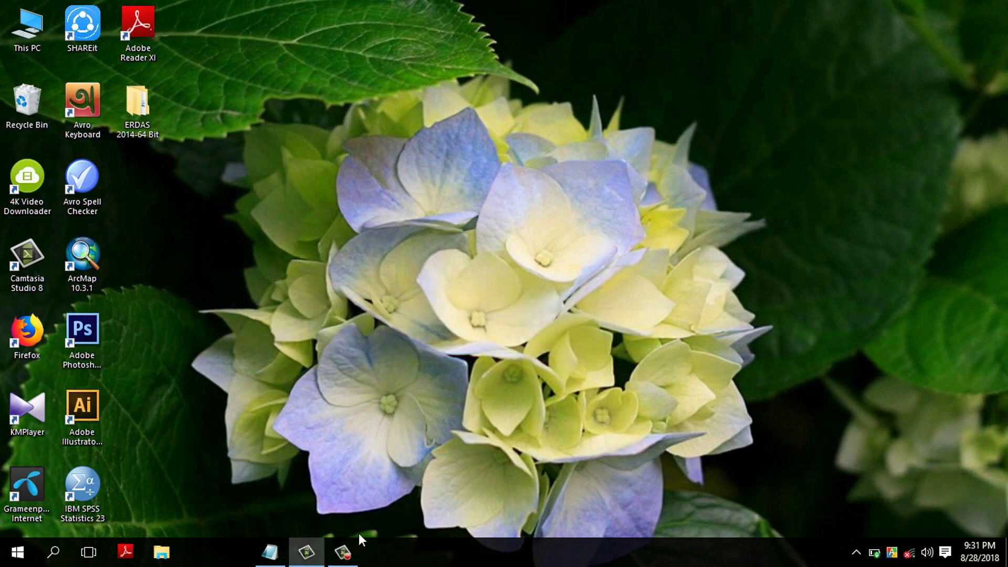
Switch to the untitled Notepad document and close it without saving the changes
{"action": "left_click", "coordinate": [269, 551]}
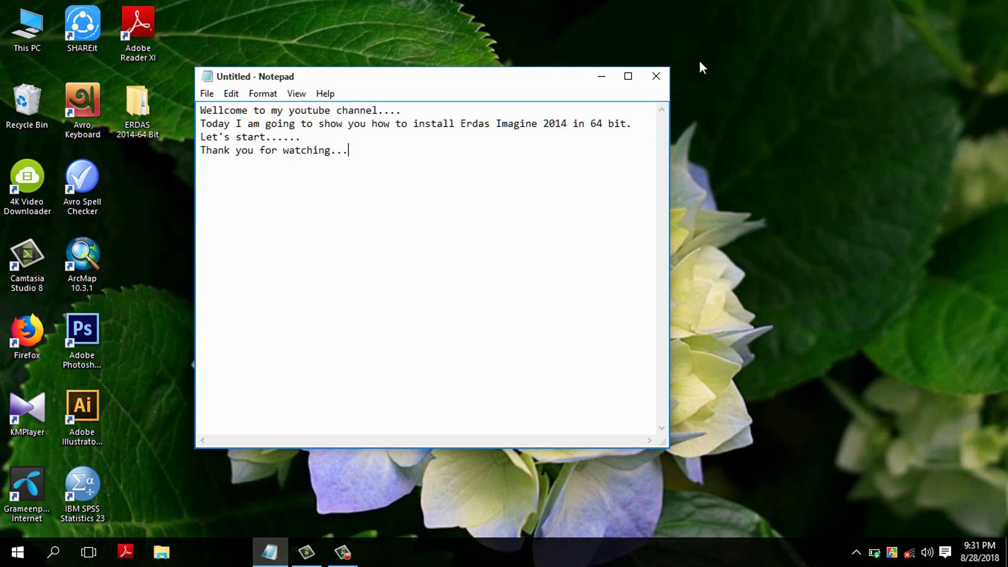
{"action": "left_click", "coordinate": [663, 73]}
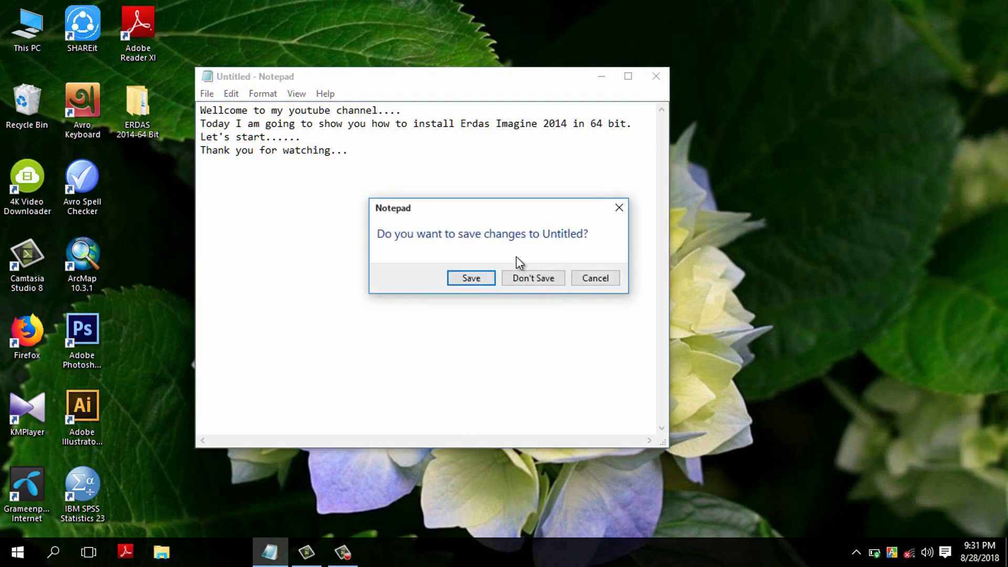
{"action": "left_click", "coordinate": [521, 279]}
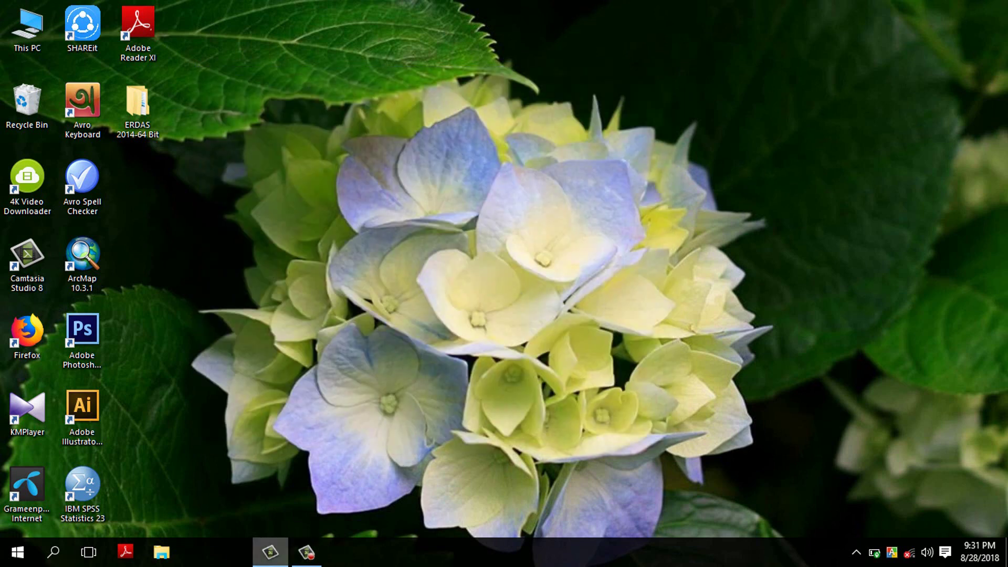
{"action": "left_click", "coordinate": [307, 552]}
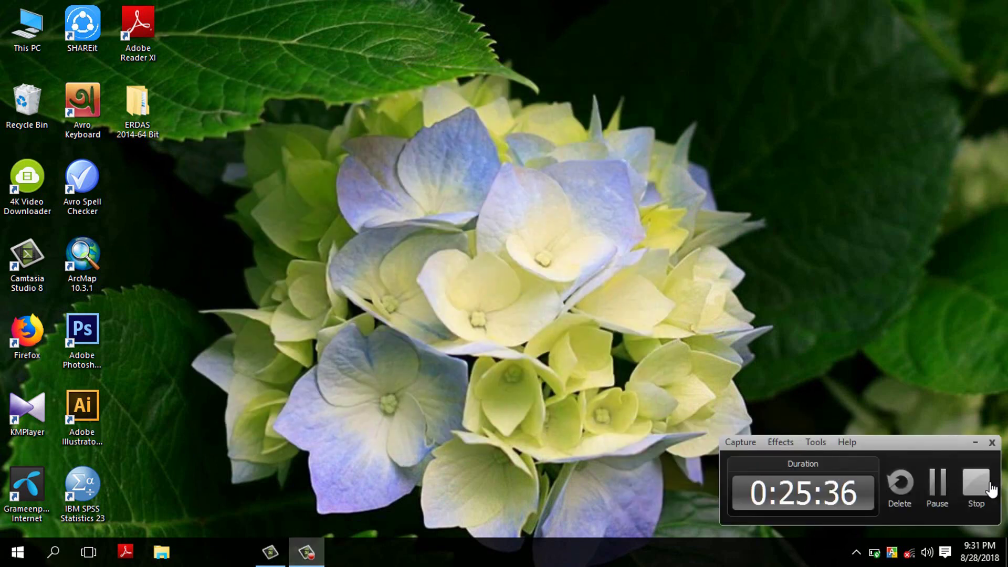